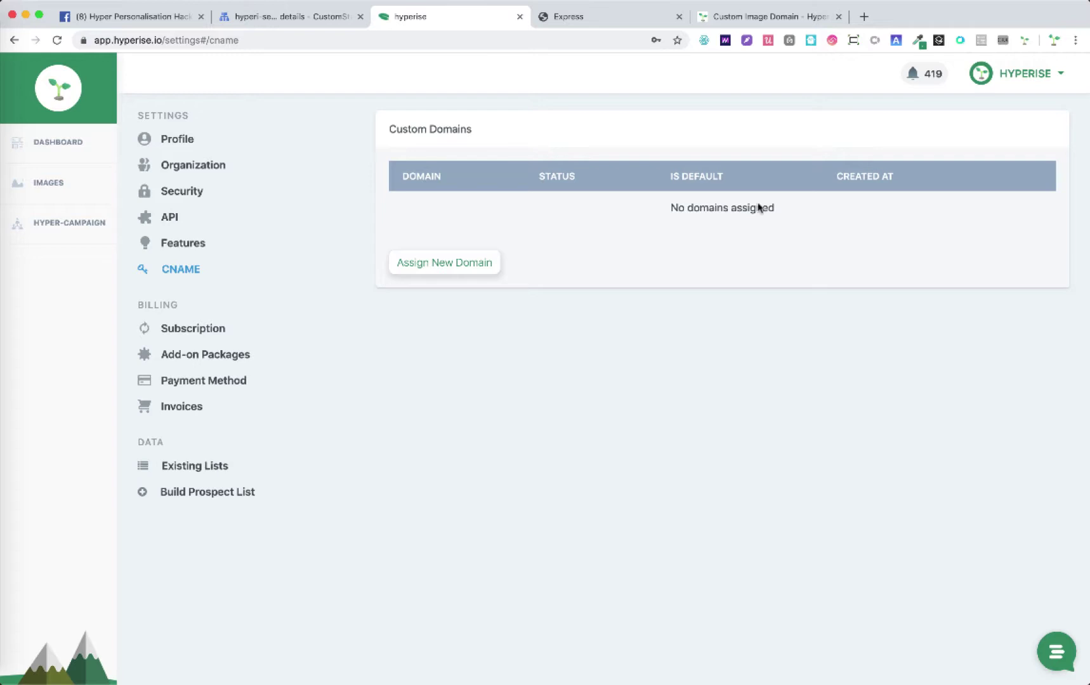
Step: Go to Your Settings > CNAME from the account menu to view the Custom Domains page
{"action": "left_click", "coordinate": [1060, 76]}
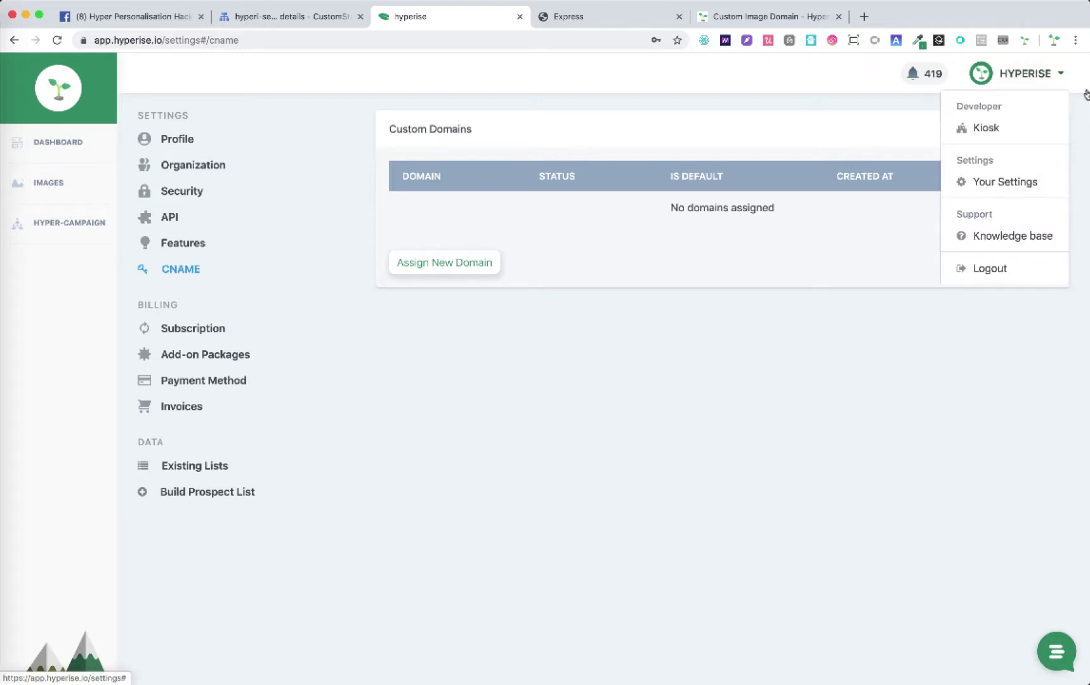
{"action": "left_click", "coordinate": [1006, 184]}
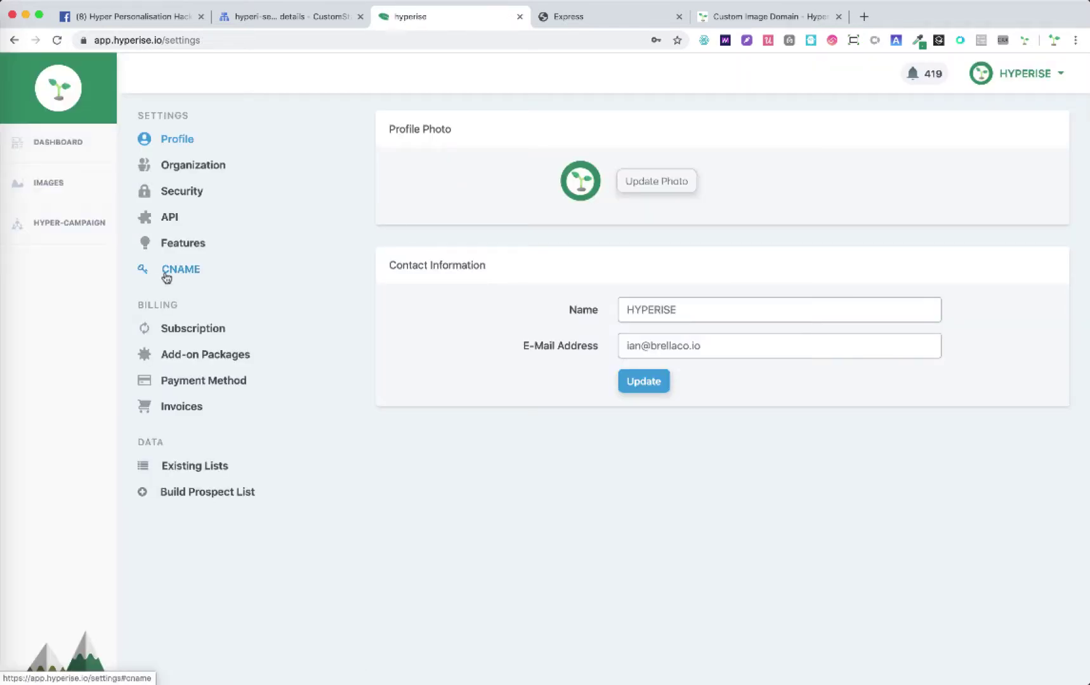
{"action": "left_click", "coordinate": [189, 267]}
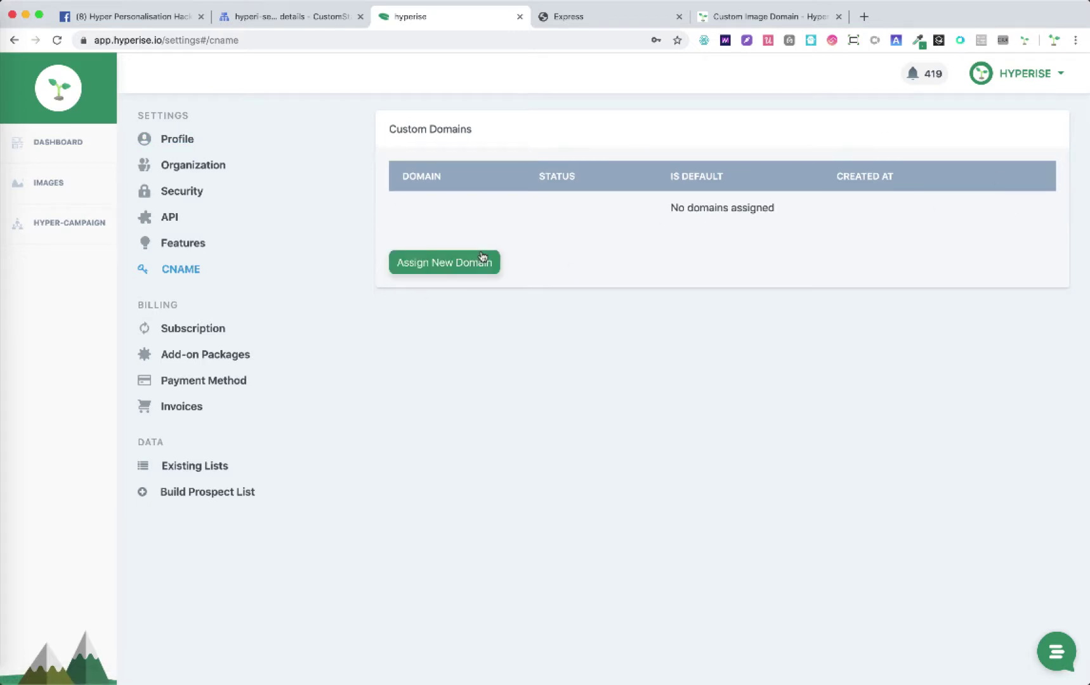
Step: Start assigning a new domain and enter img.hyperi.se as the sub-domain
{"action": "left_click", "coordinate": [457, 260]}
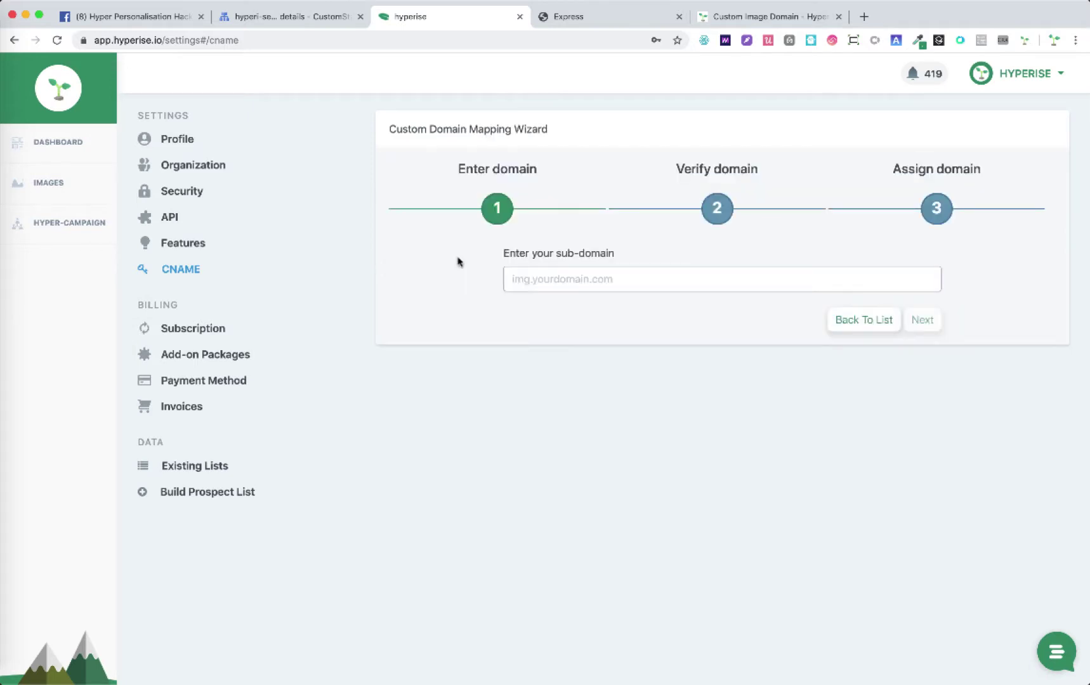
{"action": "left_click", "coordinate": [537, 282]}
{"action": "type", "text": "img.hyperi.se"}
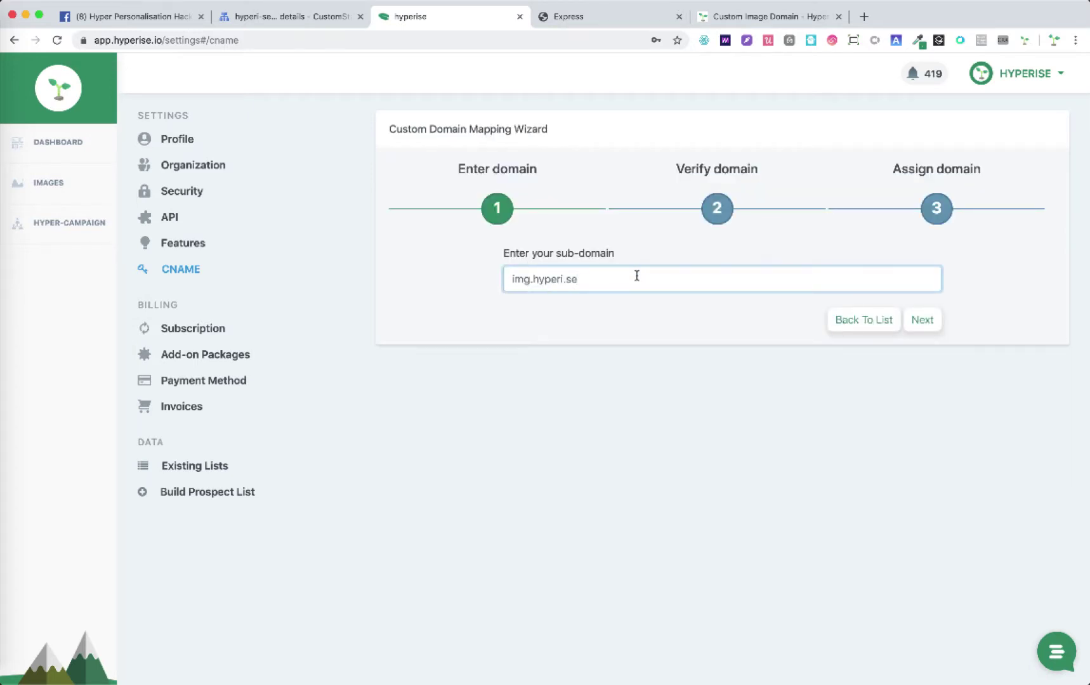
{"action": "left_click_drag", "start_coordinate": [531, 284], "coordinate": [563, 284]}
{"action": "left_click", "coordinate": [590, 280]}
{"action": "left_click_drag", "start_coordinate": [531, 280], "coordinate": [438, 284]}
Step: Advance to the Verify domain step and review the two required CNAME records
{"action": "left_click", "coordinate": [678, 280]}
{"action": "left_click", "coordinate": [930, 321]}
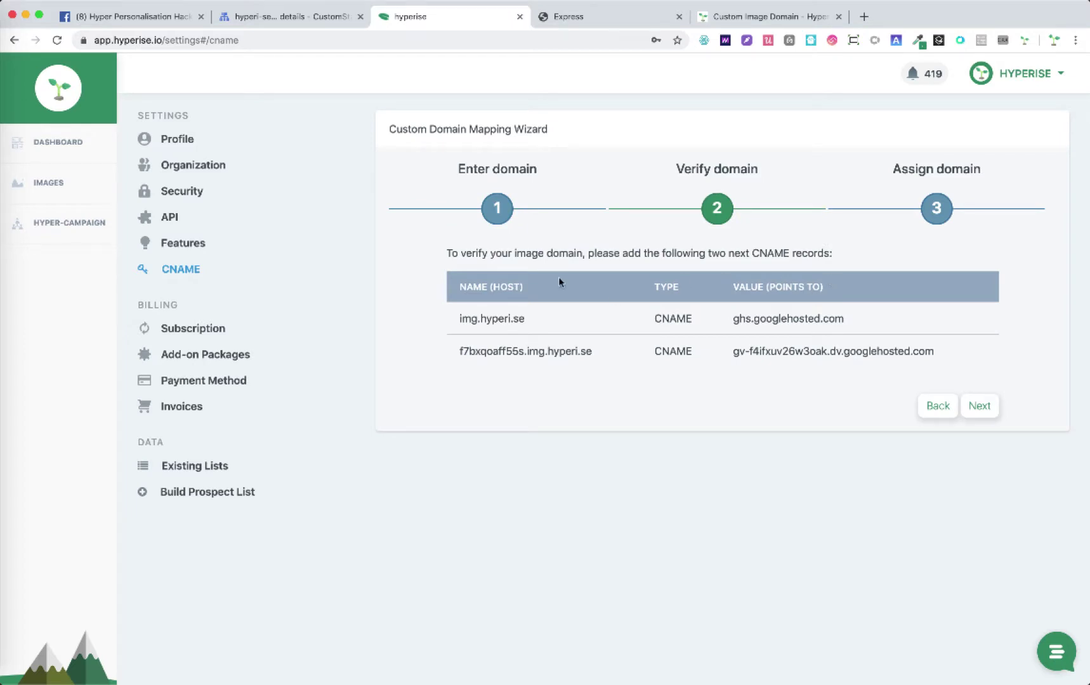
{"action": "left_click_drag", "start_coordinate": [458, 319], "coordinate": [916, 325]}
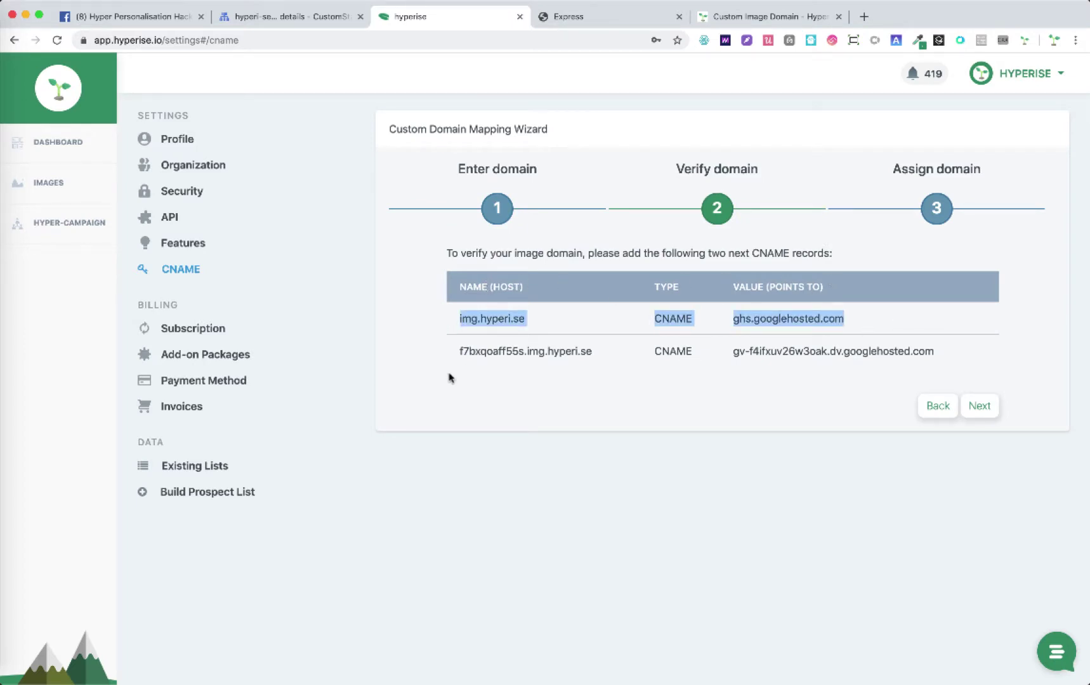
{"action": "left_click_drag", "start_coordinate": [451, 355], "coordinate": [962, 356]}
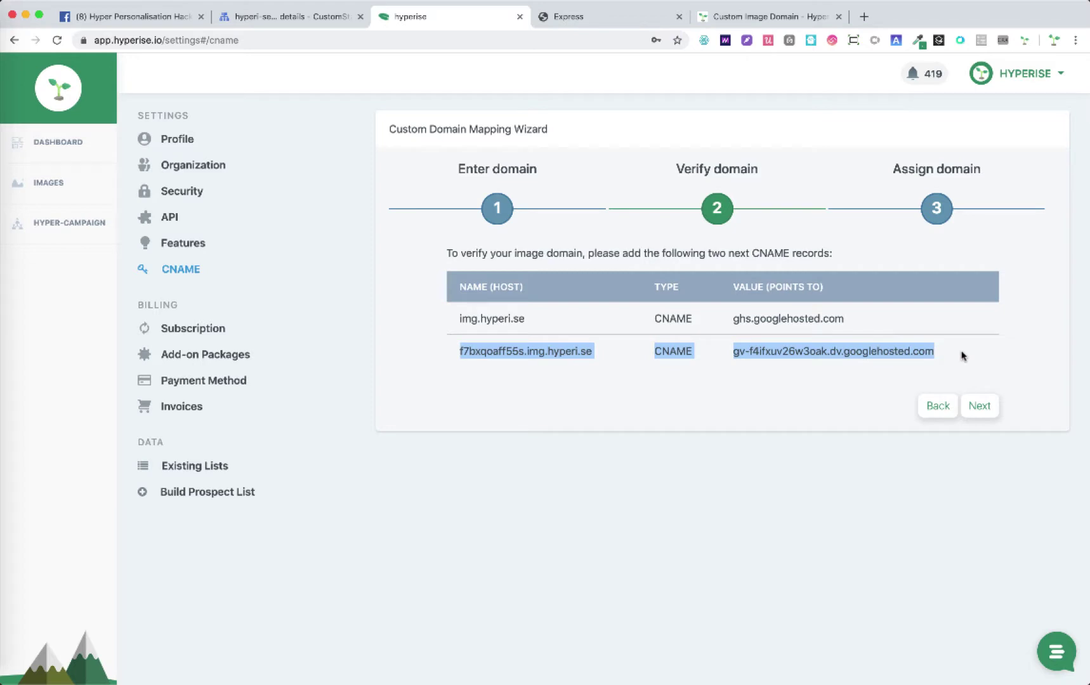
{"action": "left_click", "coordinate": [585, 317]}
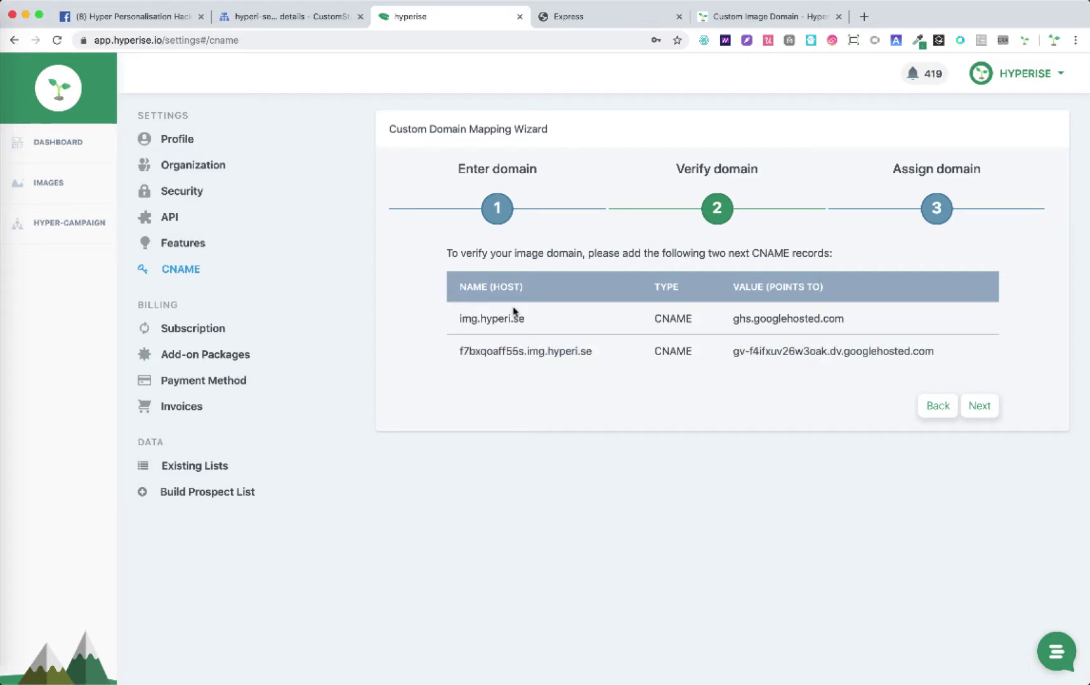
Step: Copy each record's host and value, starting with img.hyperi.se → ghs.googlehosted.com
{"action": "left_click_drag", "start_coordinate": [457, 320], "coordinate": [570, 321]}
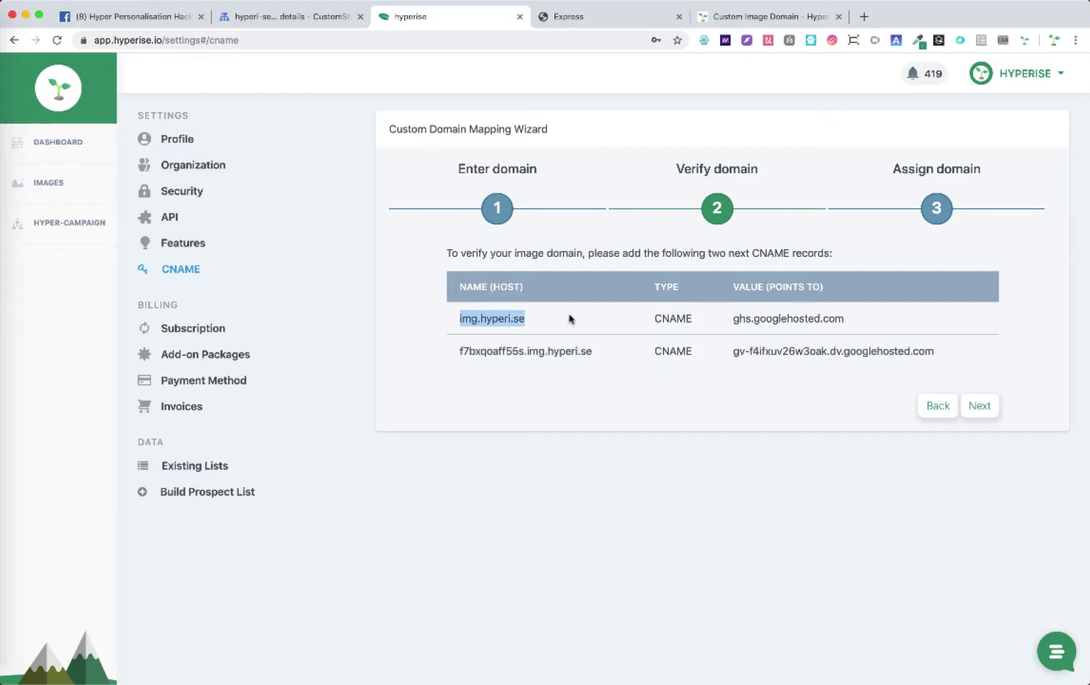
{"action": "left_click", "coordinate": [520, 326]}
{"action": "left_click_drag", "start_coordinate": [887, 326], "coordinate": [724, 325]}
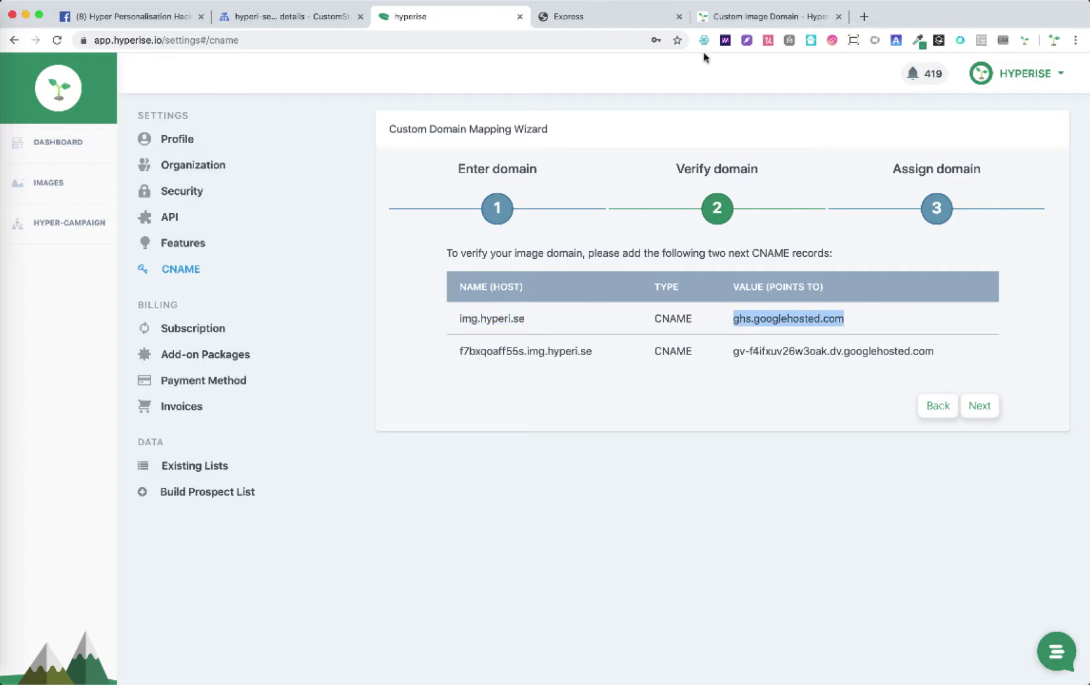
{"action": "left_click", "coordinate": [517, 345]}
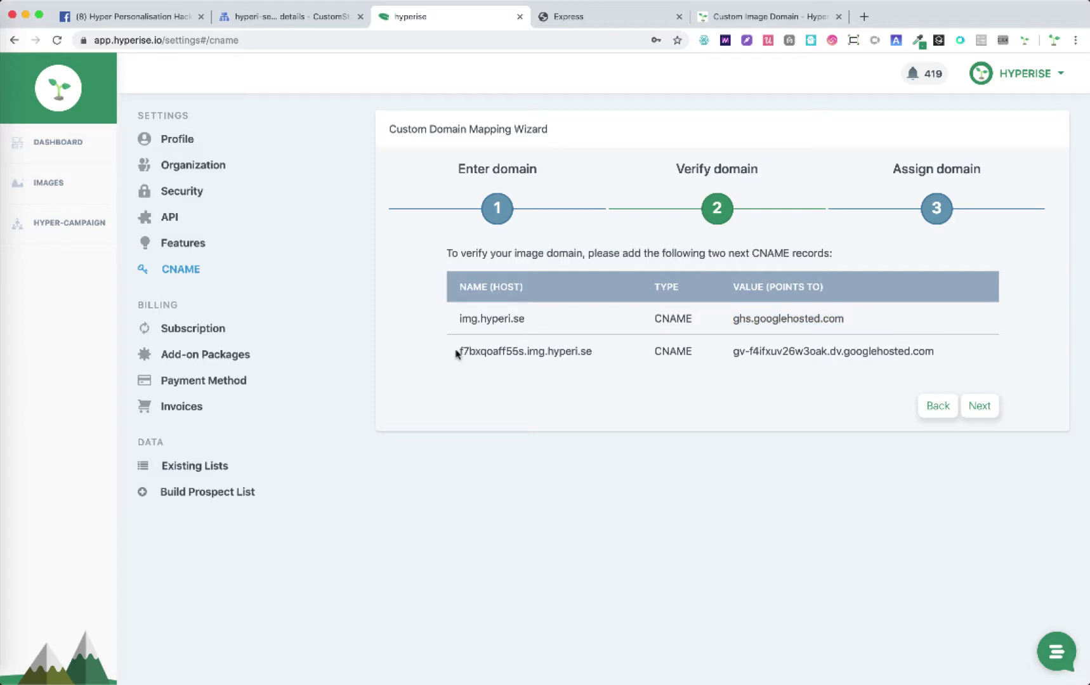
{"action": "left_click_drag", "start_coordinate": [458, 352], "coordinate": [527, 346]}
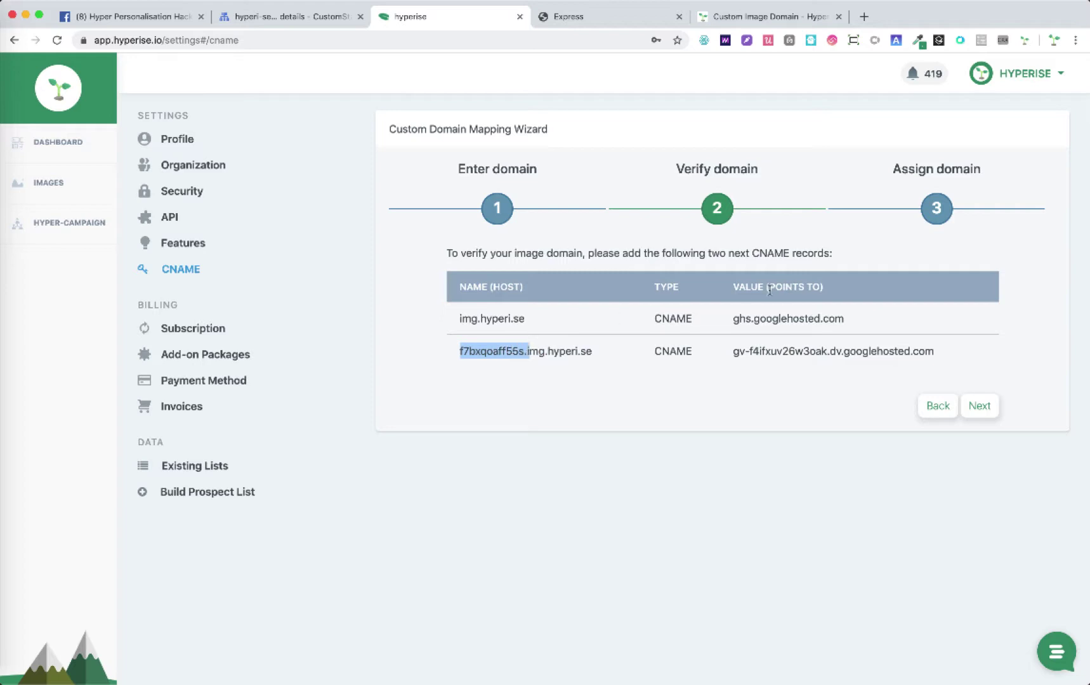
{"action": "left_click_drag", "start_coordinate": [730, 351], "coordinate": [958, 353]}
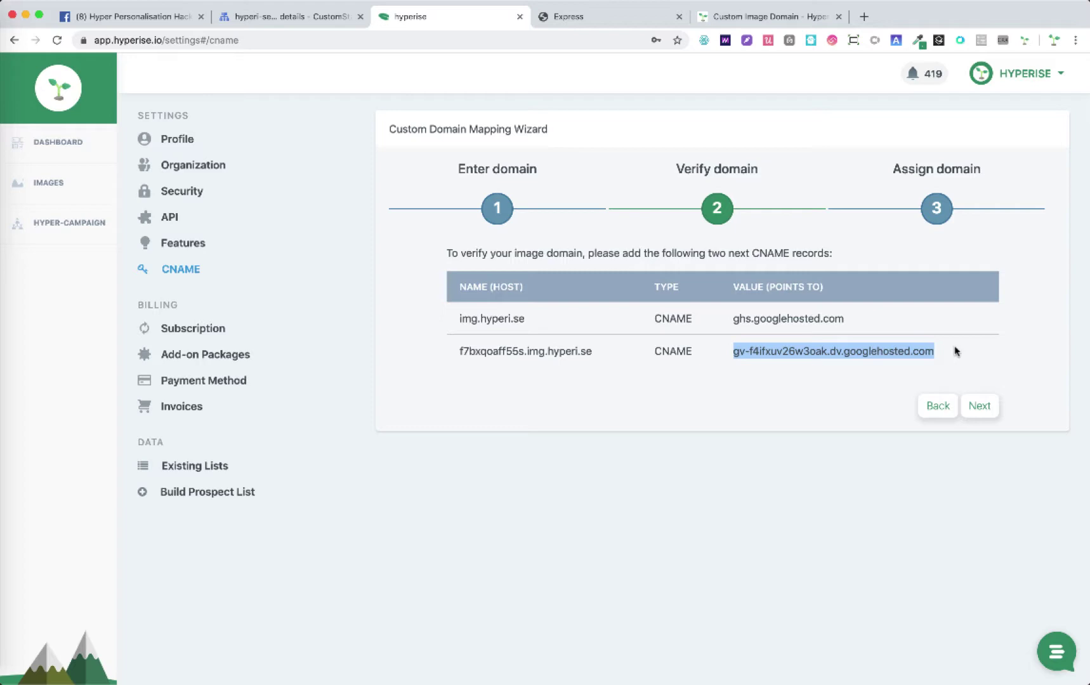
Step: Edit the img.hyperi.se. CNAME in the hyperi.se Cloud DNS zone and confirm it points to ghs.googlehosted.com
{"action": "left_click", "coordinate": [311, 25]}
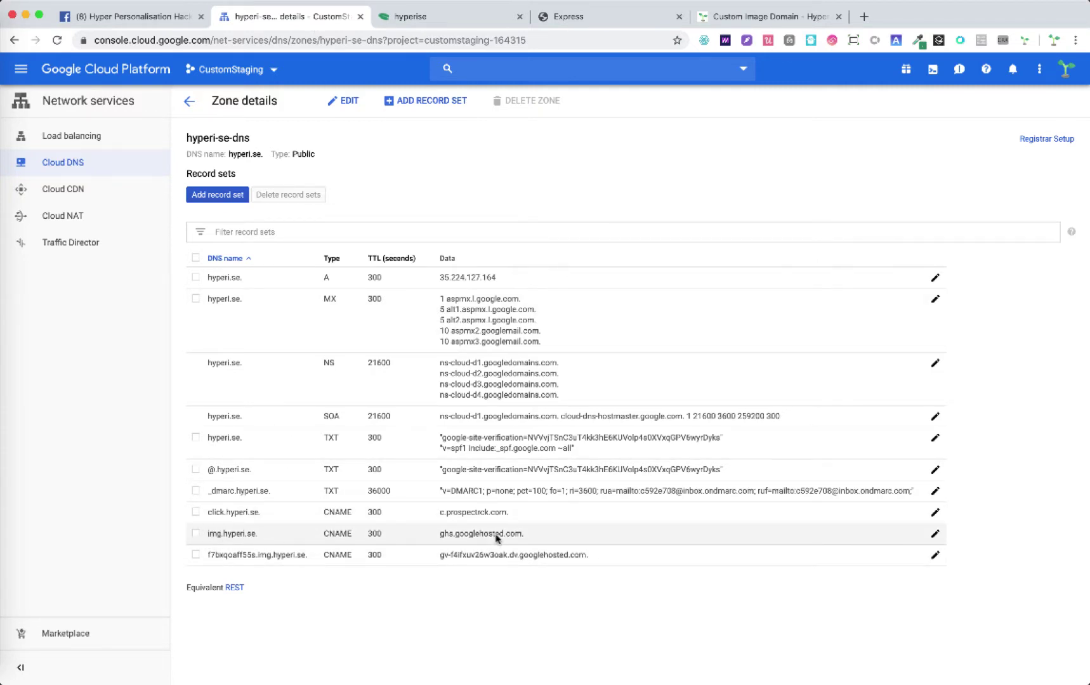
{"action": "left_click", "coordinate": [196, 534]}
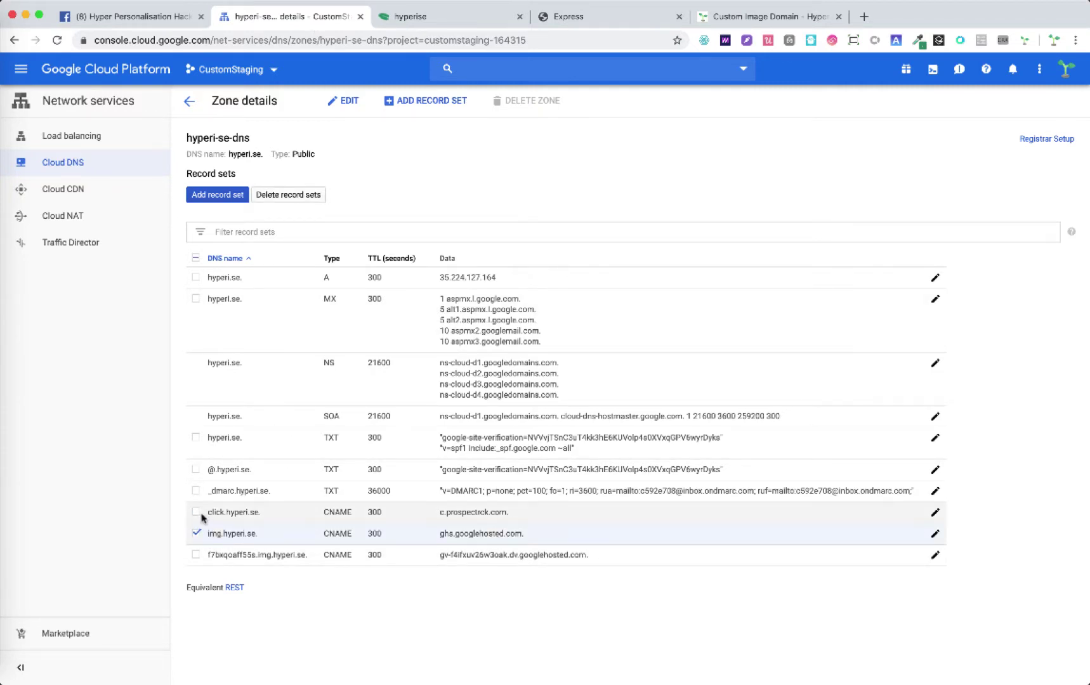
{"action": "left_click", "coordinate": [932, 531]}
{"action": "scroll", "coordinate": [487, 505], "scroll_direction": "down", "scroll_amount": 3}
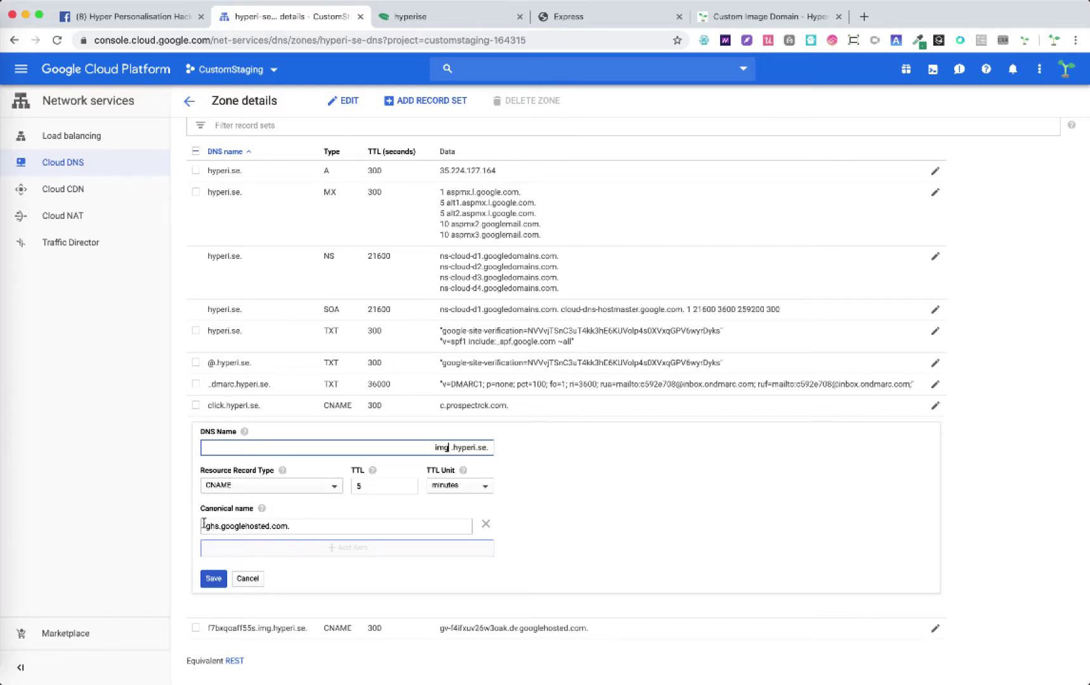
{"action": "left_click_drag", "start_coordinate": [204, 526], "coordinate": [334, 529]}
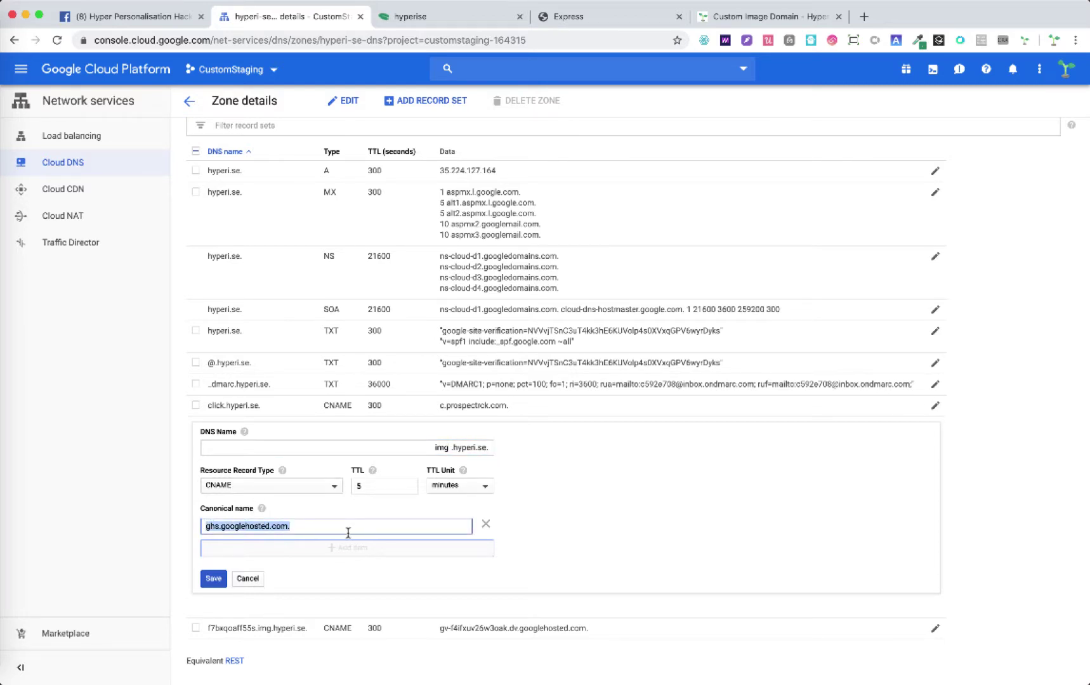
{"action": "left_click", "coordinate": [429, 24]}
{"action": "left_click_drag", "start_coordinate": [733, 318], "coordinate": [888, 323]}
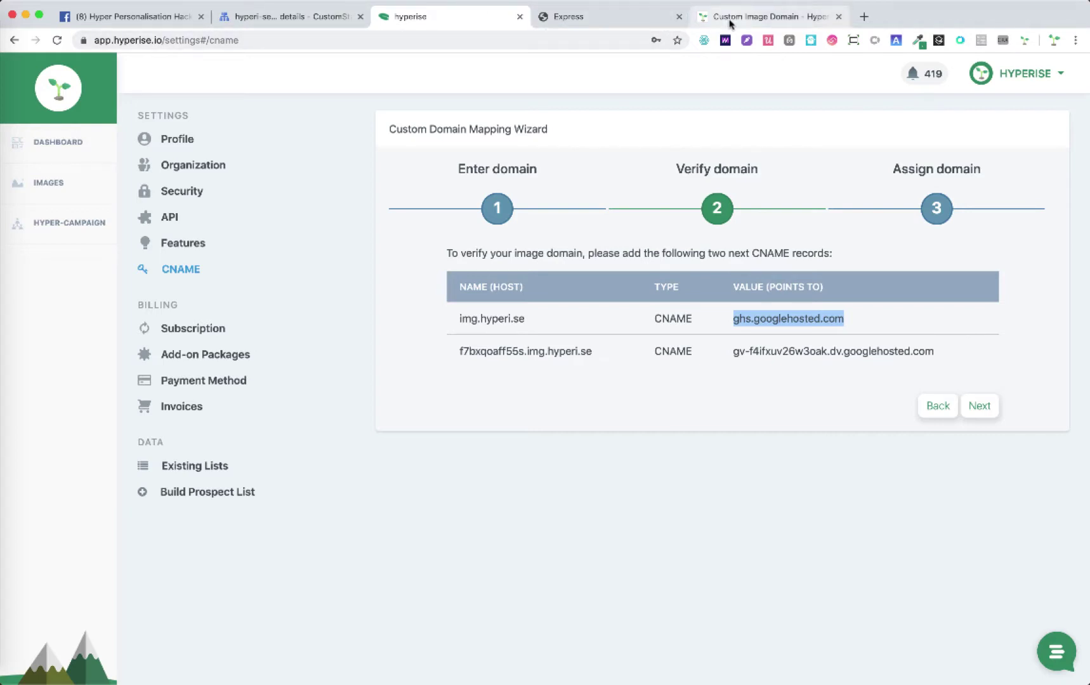
{"action": "left_click", "coordinate": [314, 18]}
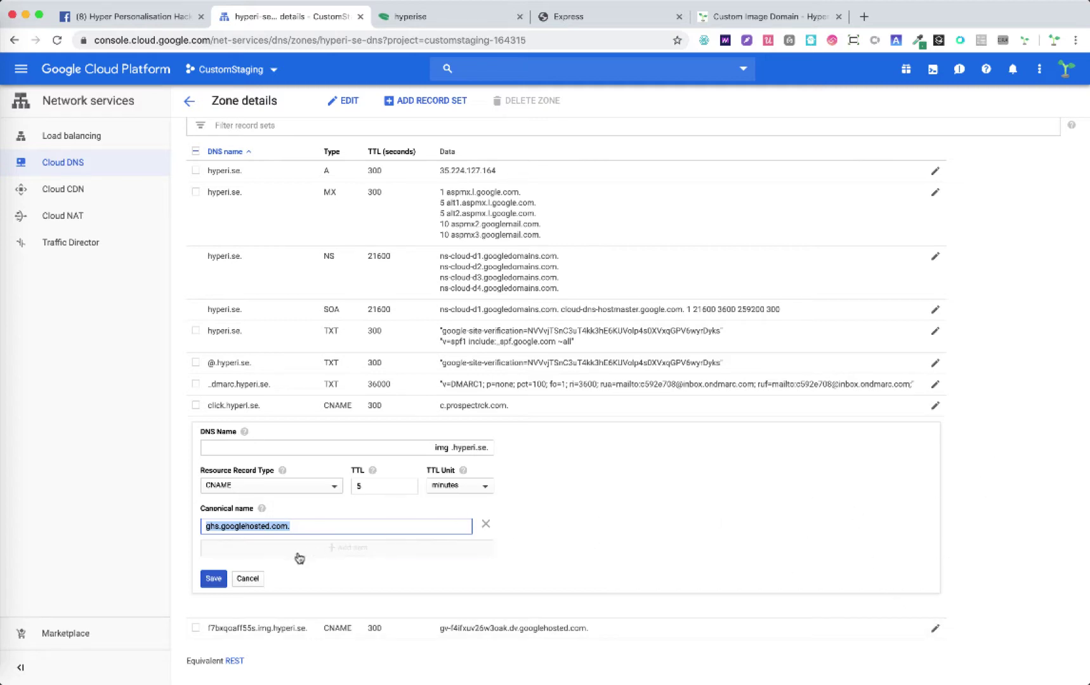
Step: Open the f7bxqoaff55s.img.hyperi.se. record and match its host prefix against Hyperise's second record
{"action": "left_click", "coordinate": [254, 579]}
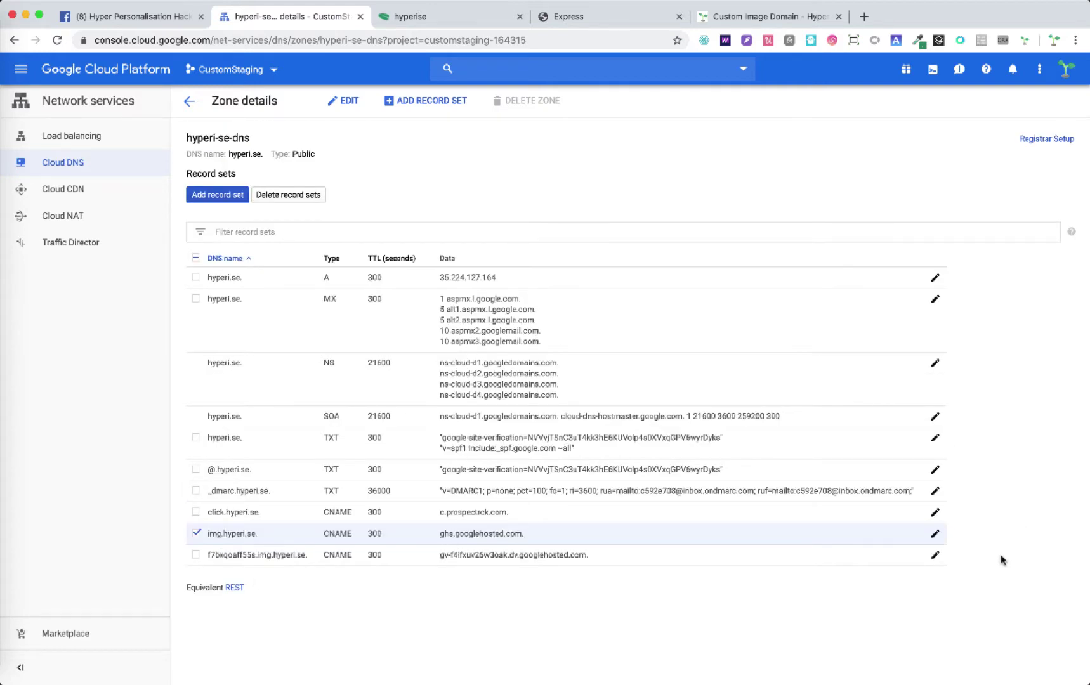
{"action": "left_click", "coordinate": [934, 556]}
{"action": "scroll", "coordinate": [792, 389], "scroll_direction": "down", "scroll_amount": 2}
{"action": "left_click_drag", "start_coordinate": [382, 467], "coordinate": [458, 470]}
{"action": "left_click", "coordinate": [413, 469]}
{"action": "double_click", "coordinate": [413, 469]}
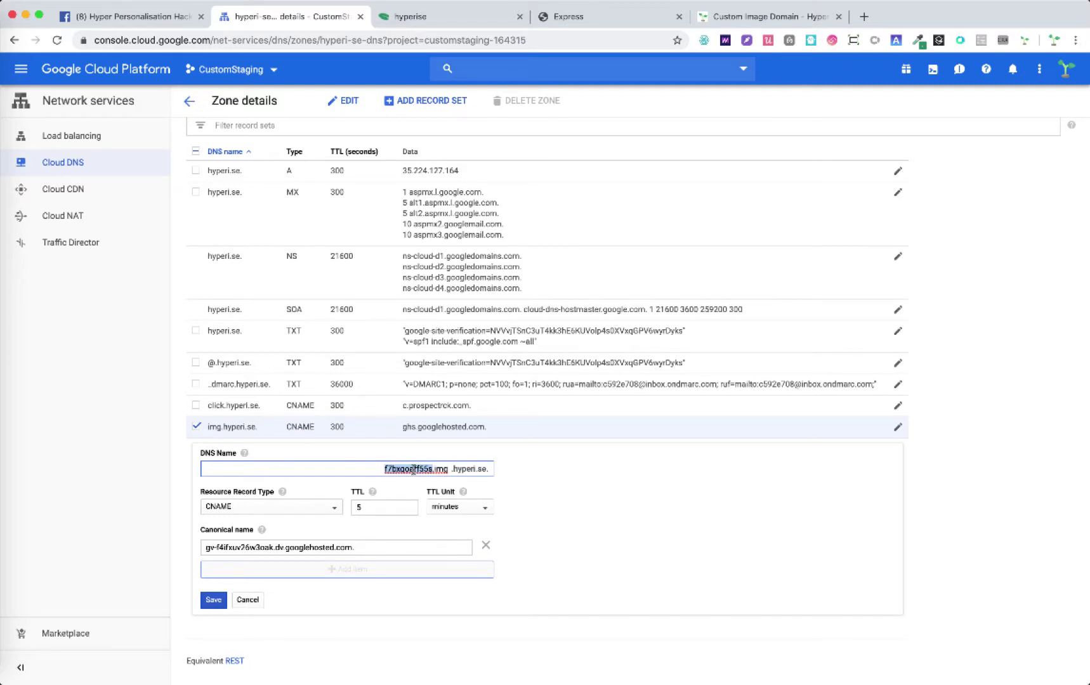
{"action": "left_click", "coordinate": [413, 18]}
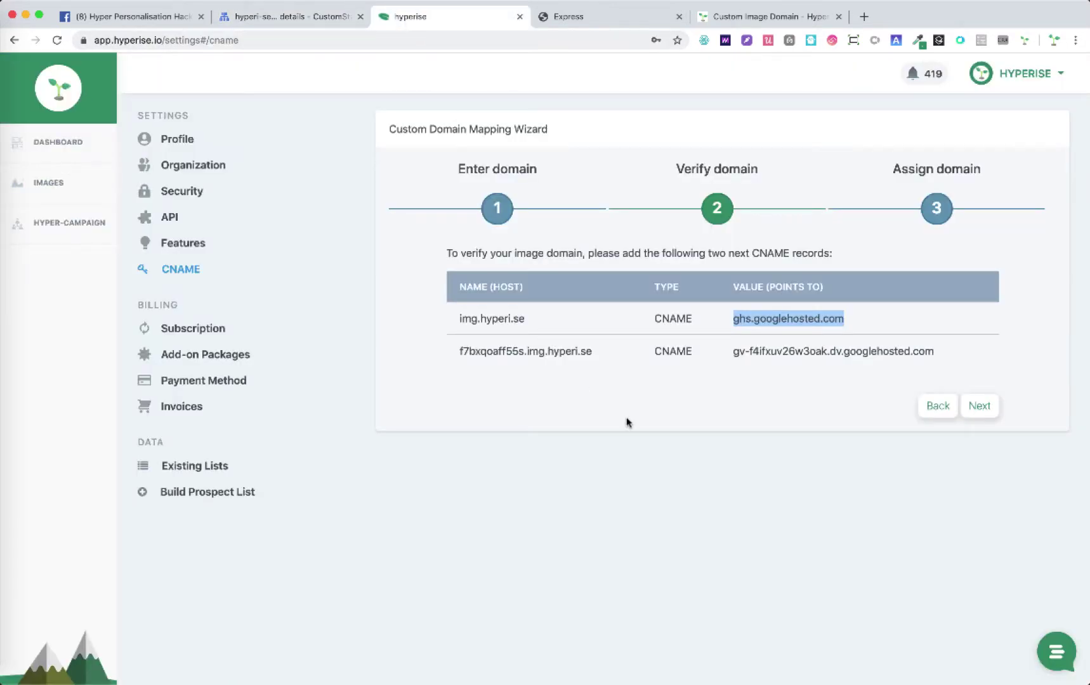
{"action": "double_click", "coordinate": [497, 350]}
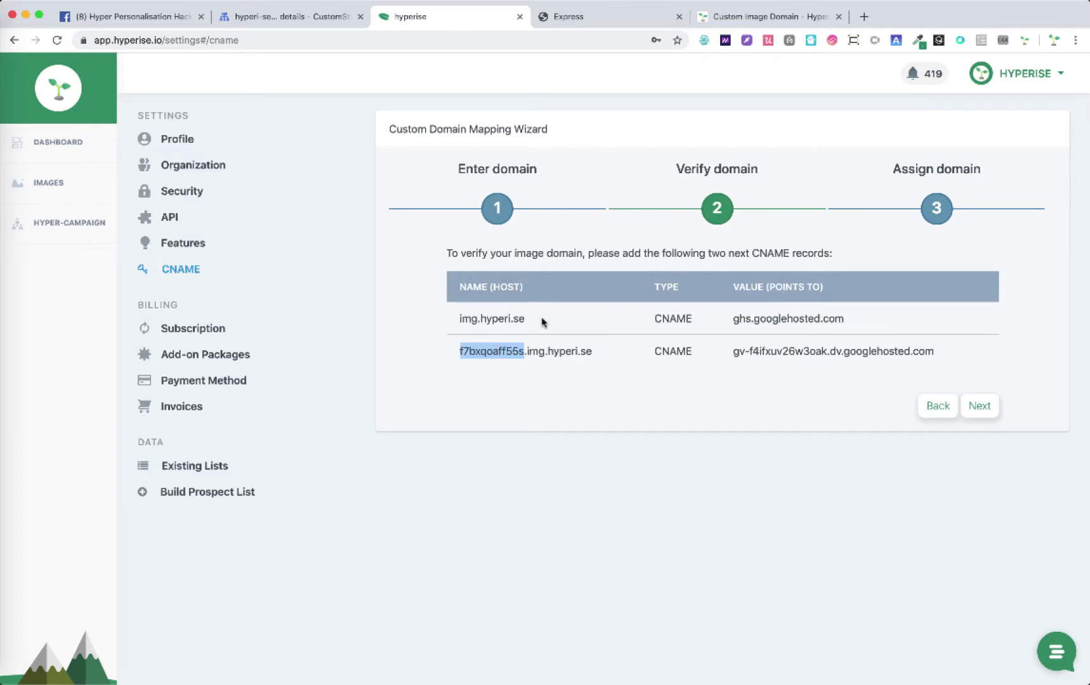
{"action": "left_click", "coordinate": [308, 17]}
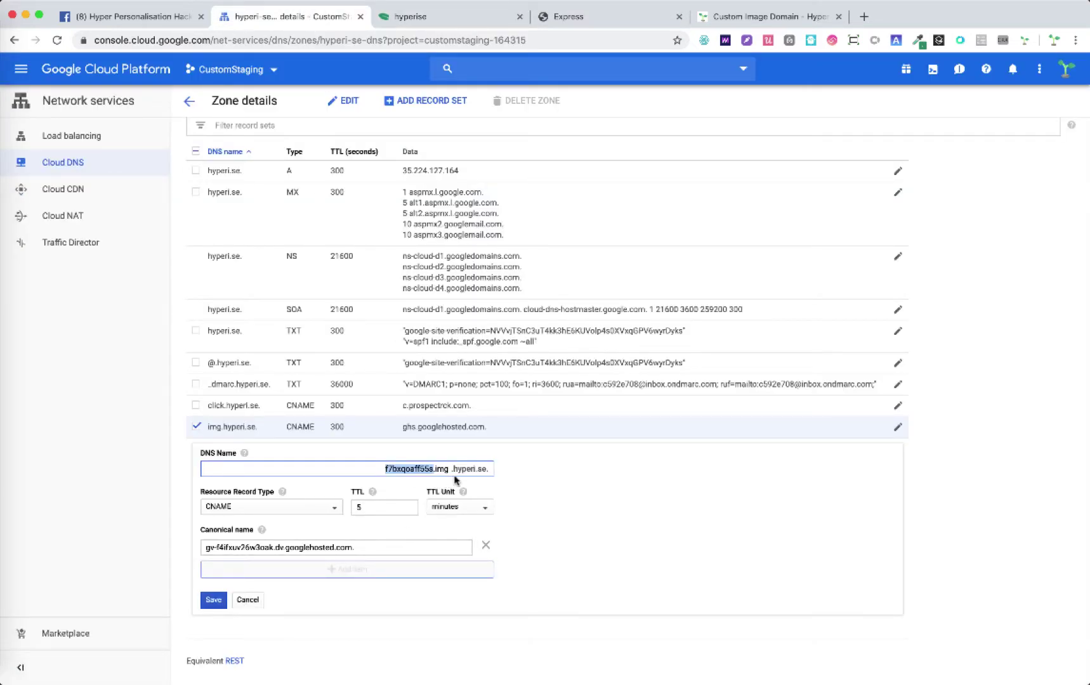
Step: Copy gv-f4ifxuv26w3oak.dv.googlehosted.com from Hyperise into the record's canonical name and check it matches
{"action": "left_click", "coordinate": [446, 15]}
{"action": "double_click", "coordinate": [662, 351]}
{"action": "left_click_drag", "start_coordinate": [733, 353], "coordinate": [951, 362]}
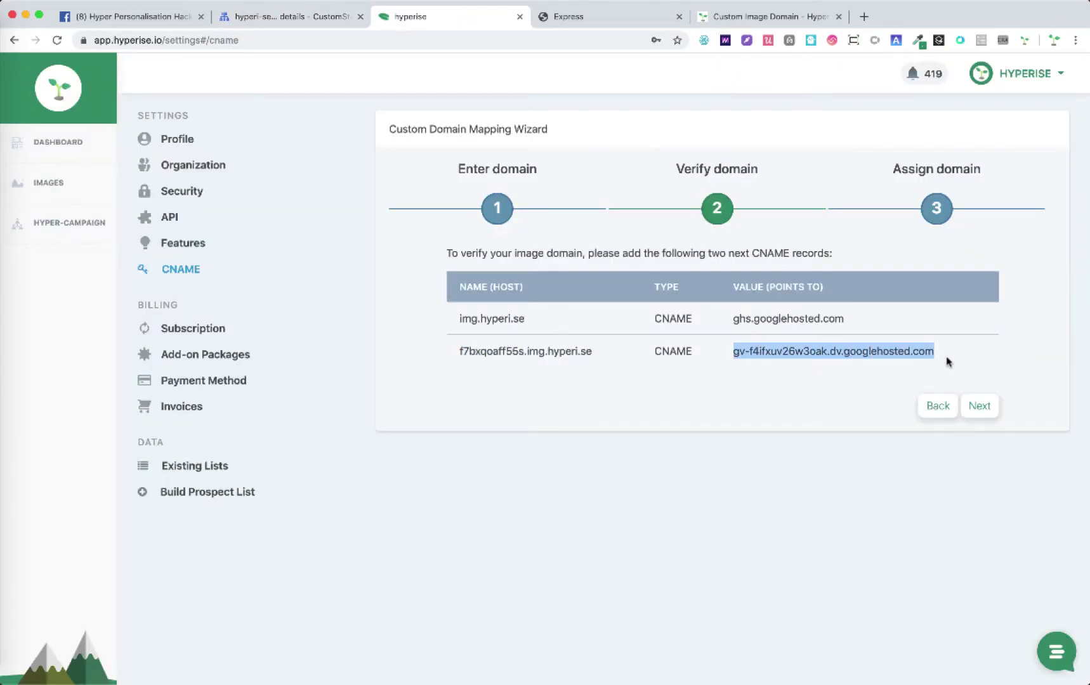
{"action": "left_click", "coordinate": [293, 15]}
{"action": "left_click", "coordinate": [351, 549]}
{"action": "left_click_drag", "start_coordinate": [351, 549], "coordinate": [171, 528]}
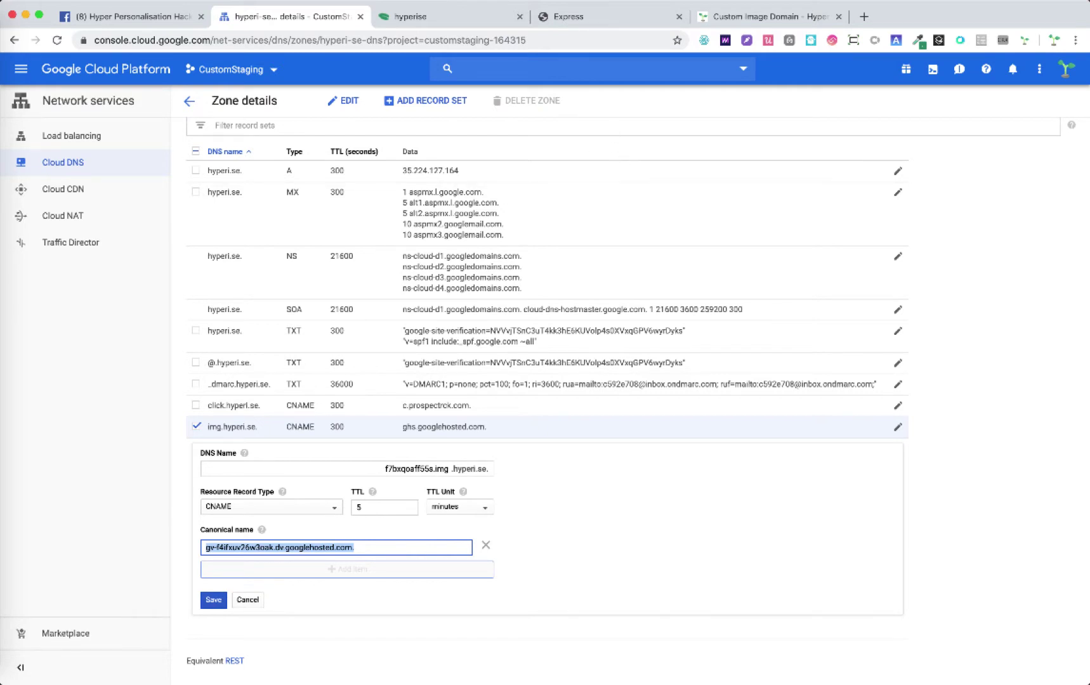
{"action": "left_click", "coordinate": [444, 17]}
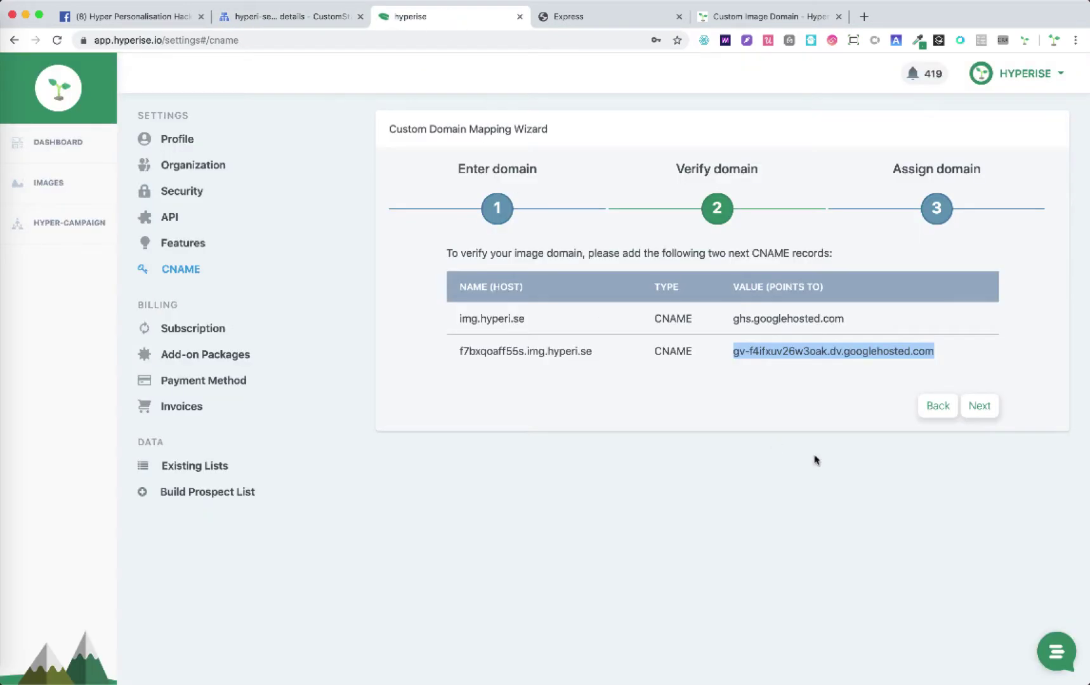
{"action": "left_click", "coordinate": [787, 389]}
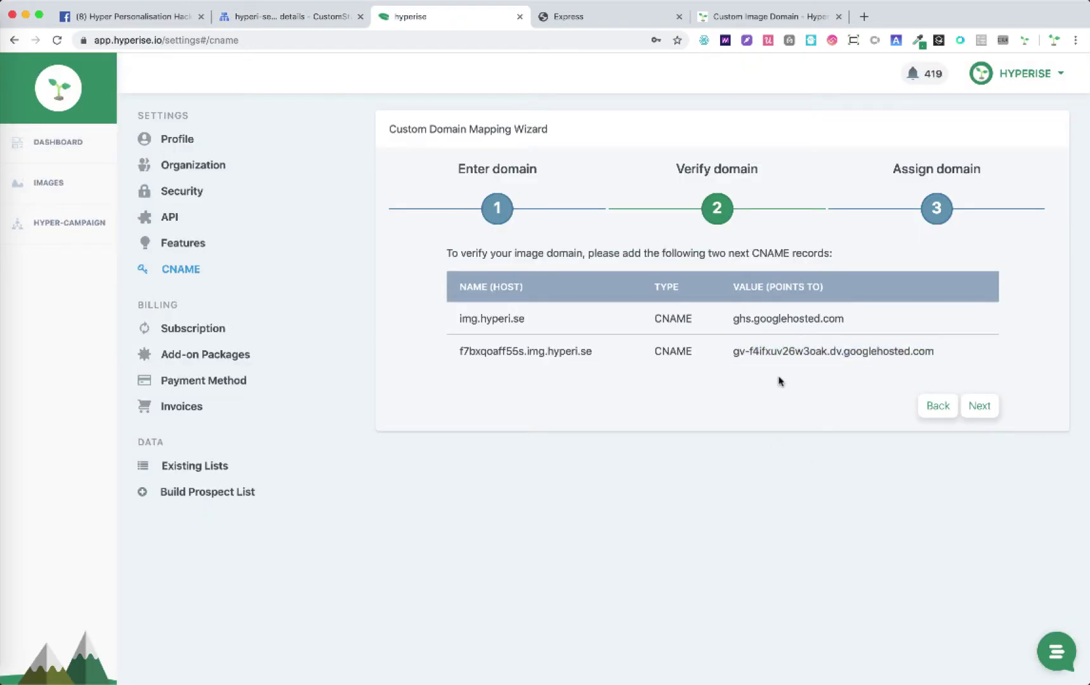
{"action": "left_click", "coordinate": [317, 22]}
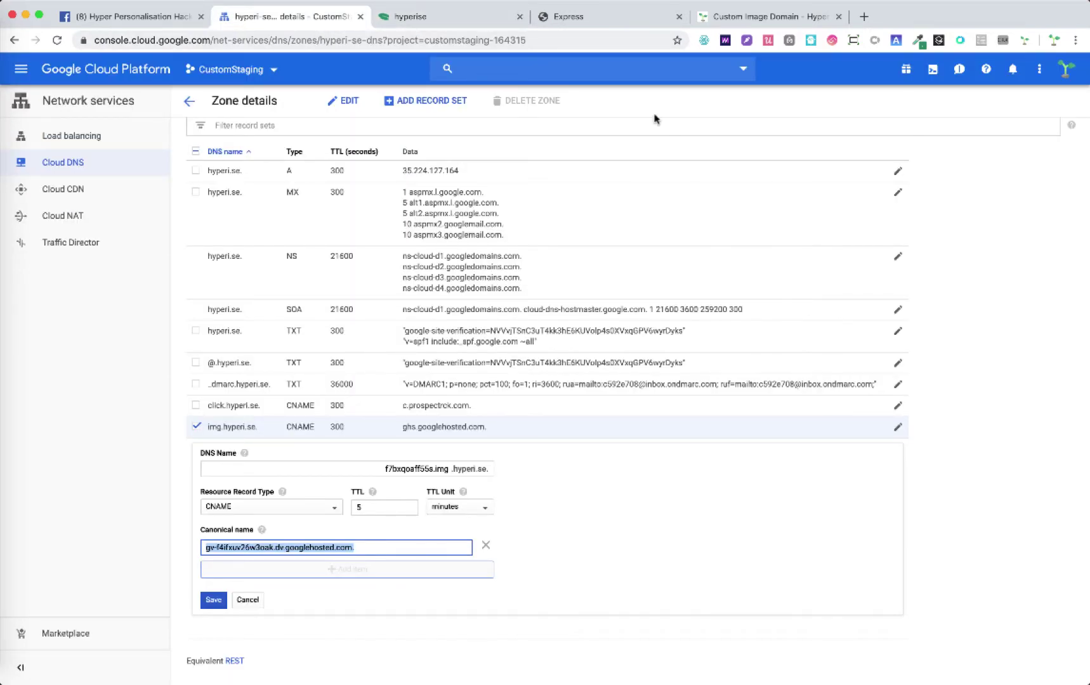
{"action": "left_click", "coordinate": [469, 18]}
Step: Verify the DNS records in the wizard and continue to the Custom Domains table showing img.hyperi.se In Progress
{"action": "left_click", "coordinate": [981, 409]}
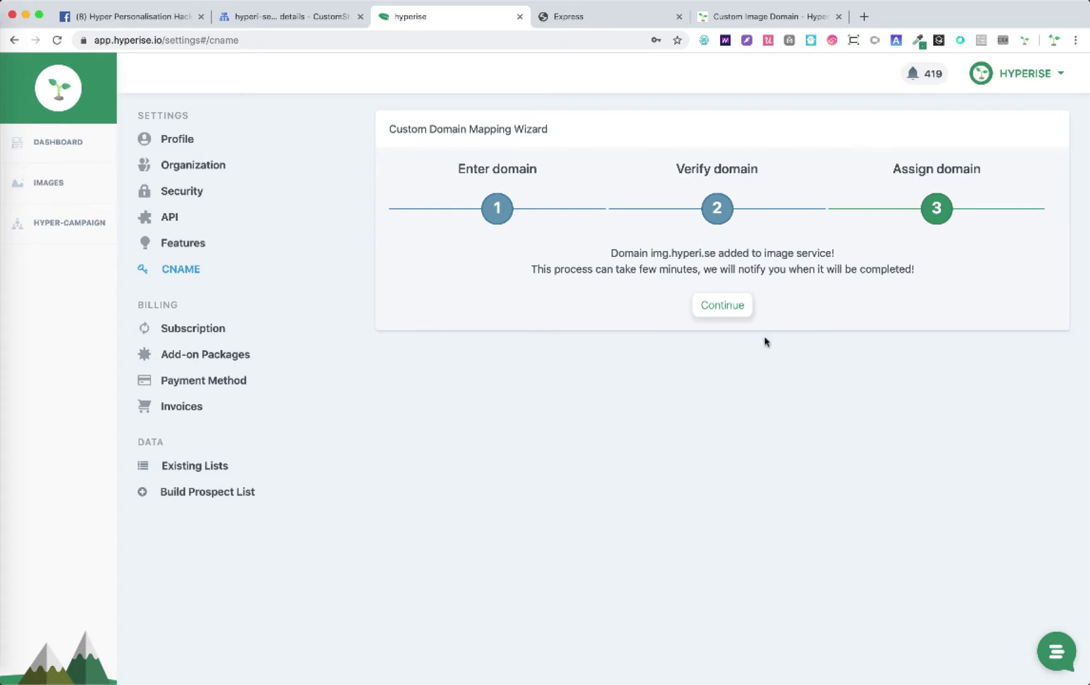
{"action": "left_click", "coordinate": [714, 311]}
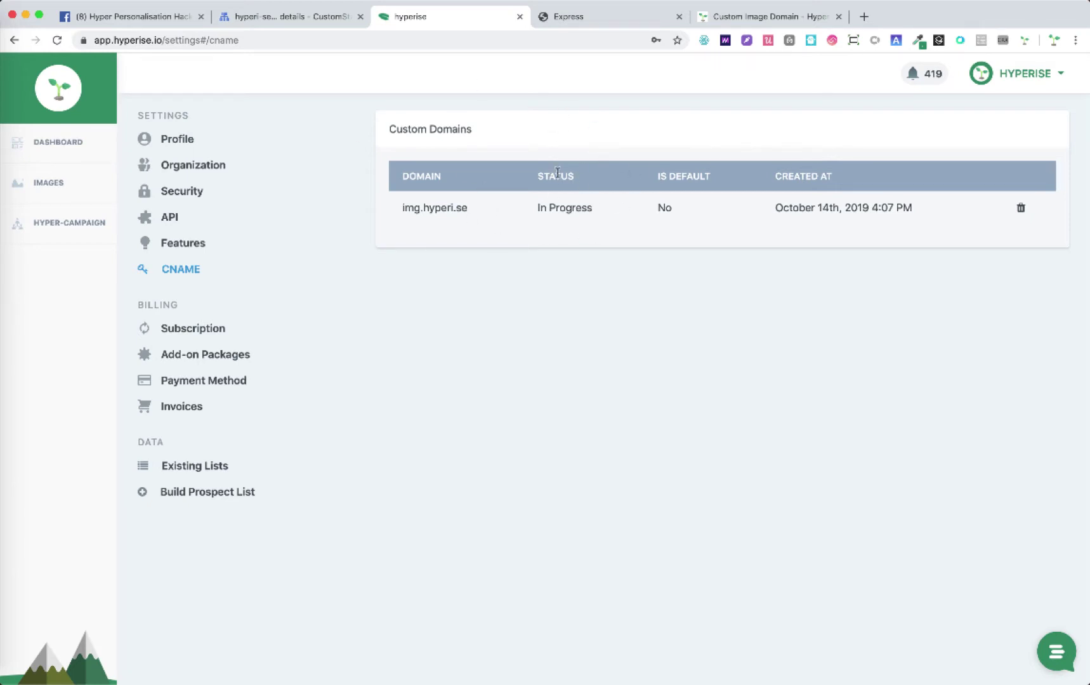
Step: Check that New Connection's image URL still uses img.hyperise.io
{"action": "left_click", "coordinate": [23, 191]}
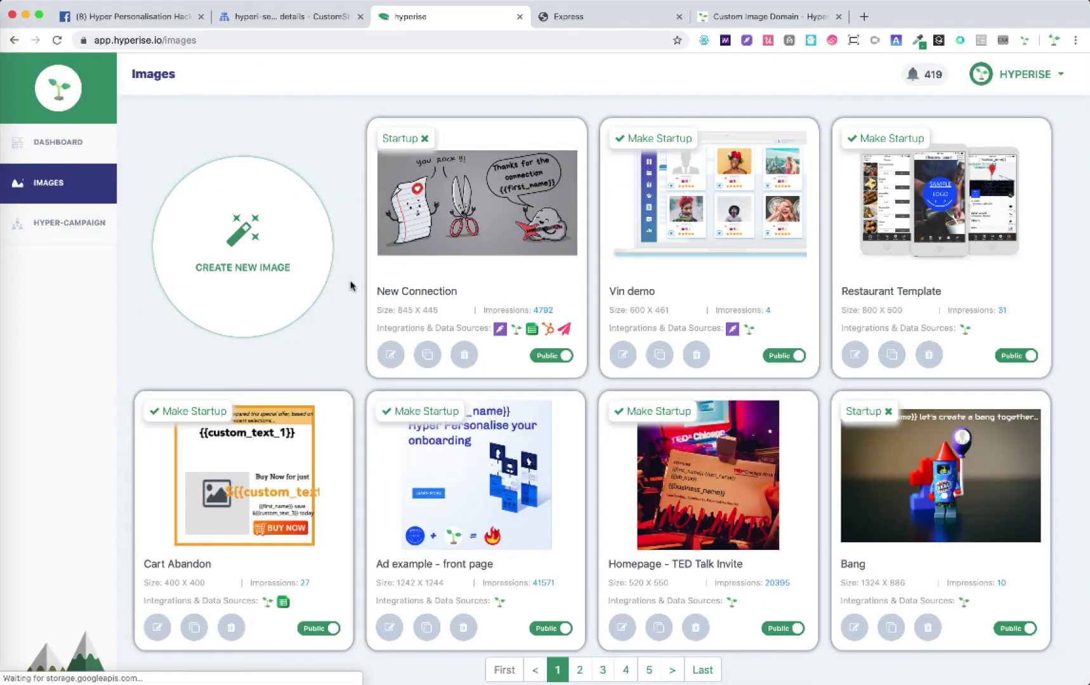
{"action": "left_click", "coordinate": [391, 354]}
{"action": "scroll", "coordinate": [594, 380], "scroll_direction": "down", "scroll_amount": 1}
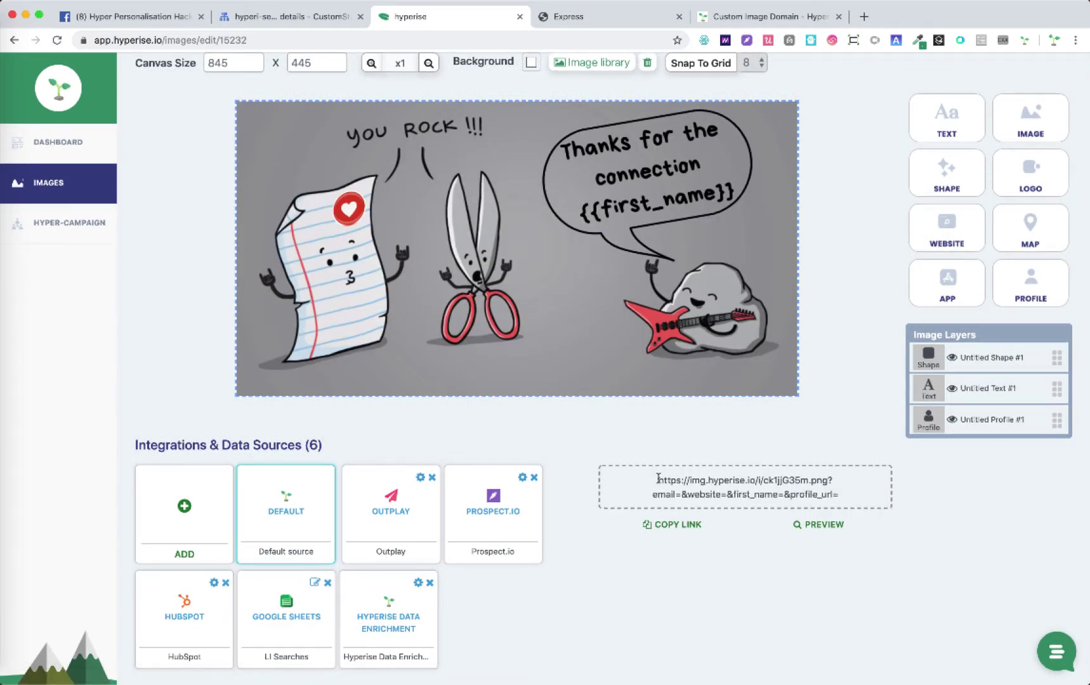
{"action": "left_click_drag", "start_coordinate": [657, 479], "coordinate": [760, 477]}
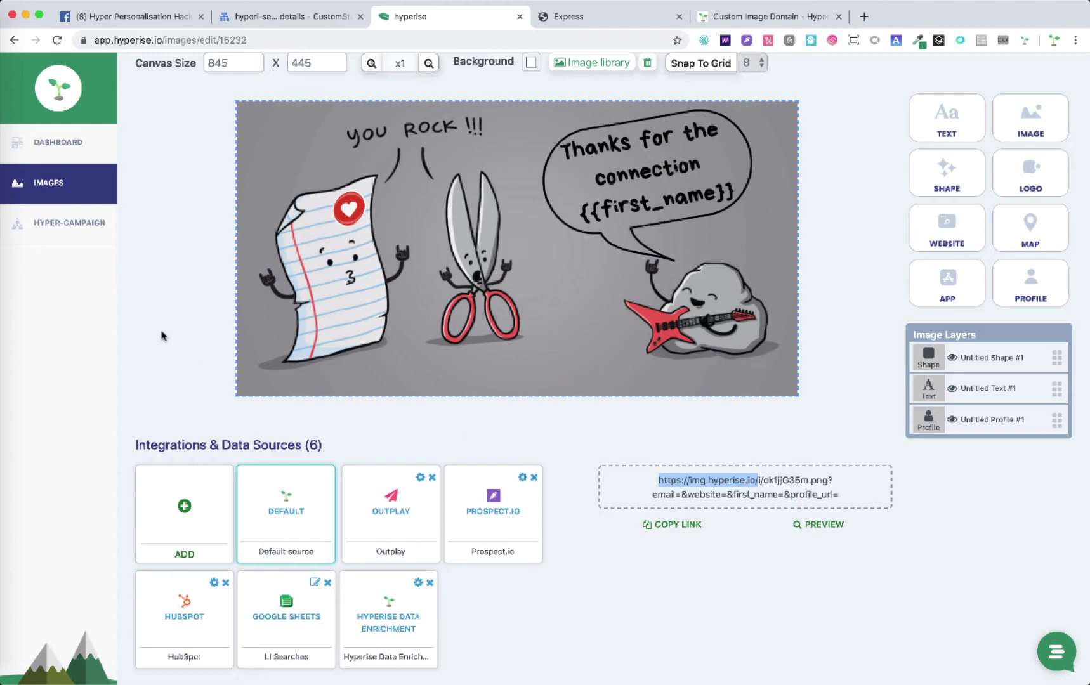
{"action": "scroll", "coordinate": [366, 154], "scroll_direction": "up", "scroll_amount": 1}
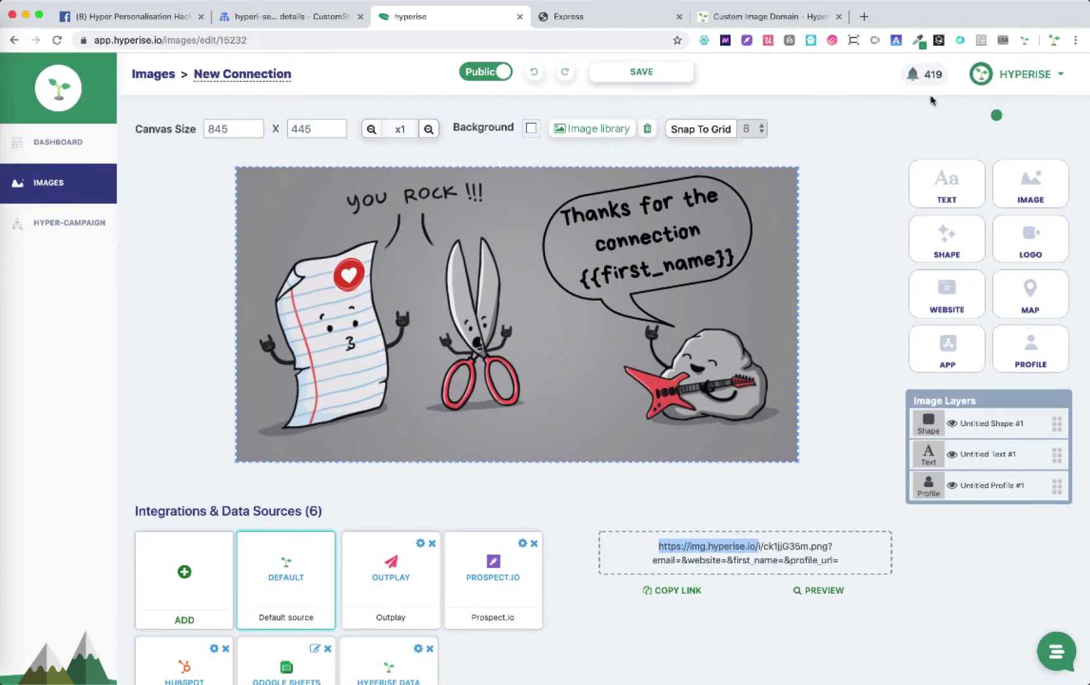
Step: Check the custom domains list under Your Settings > CNAME, where img.hyperi.se is still In Progress
{"action": "left_click", "coordinate": [1010, 76]}
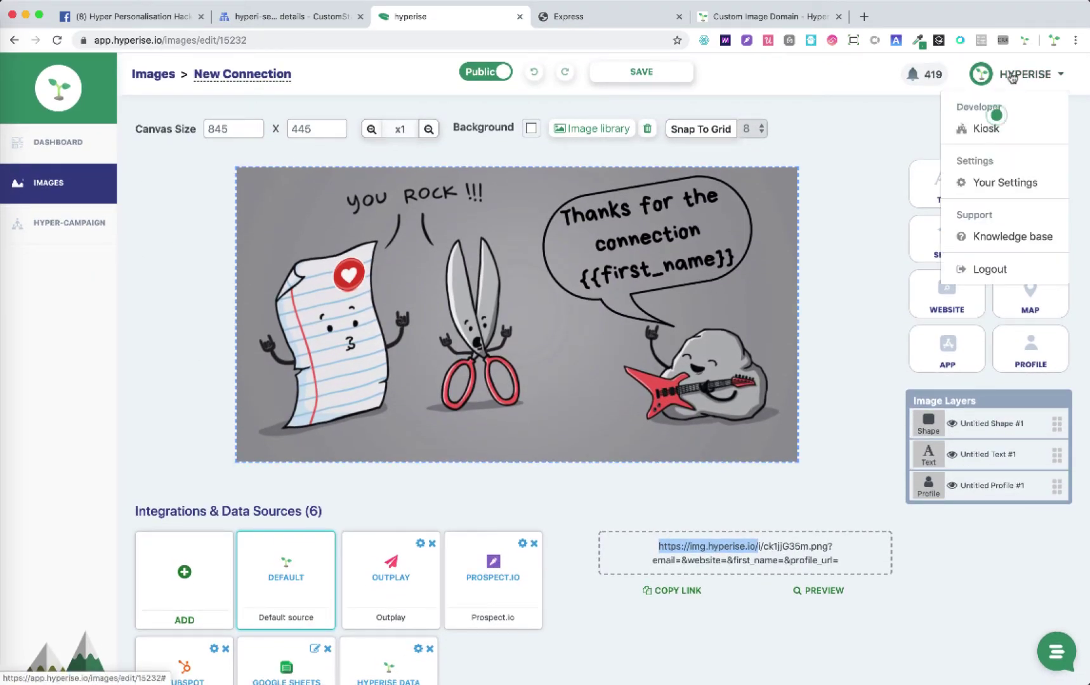
{"action": "left_click", "coordinate": [977, 185]}
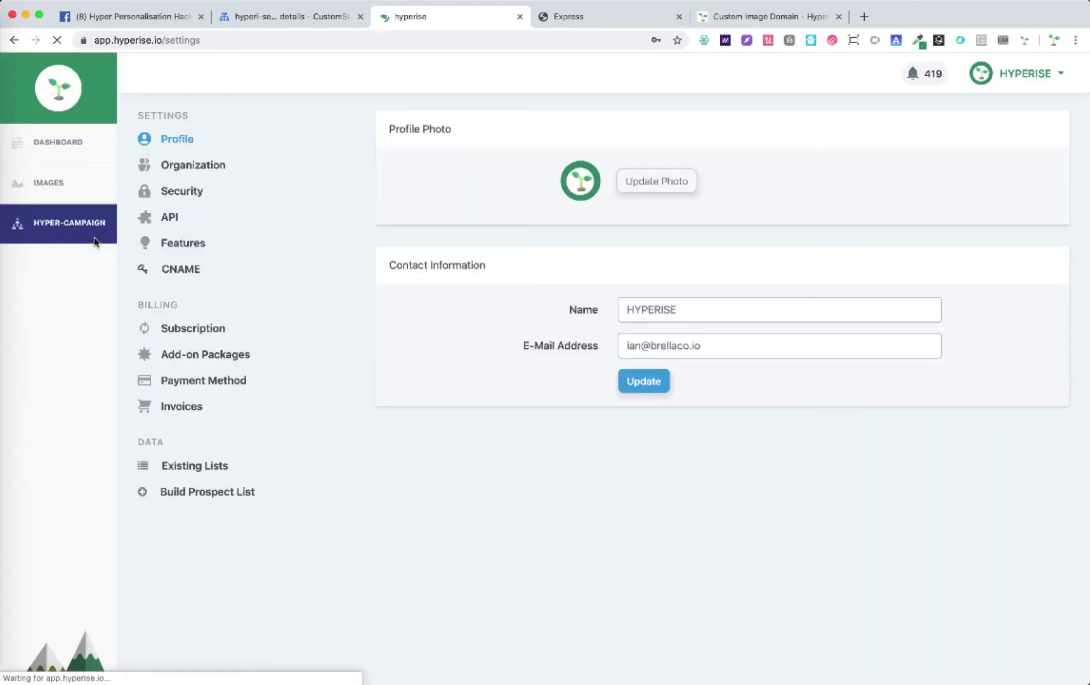
{"action": "left_click", "coordinate": [184, 271]}
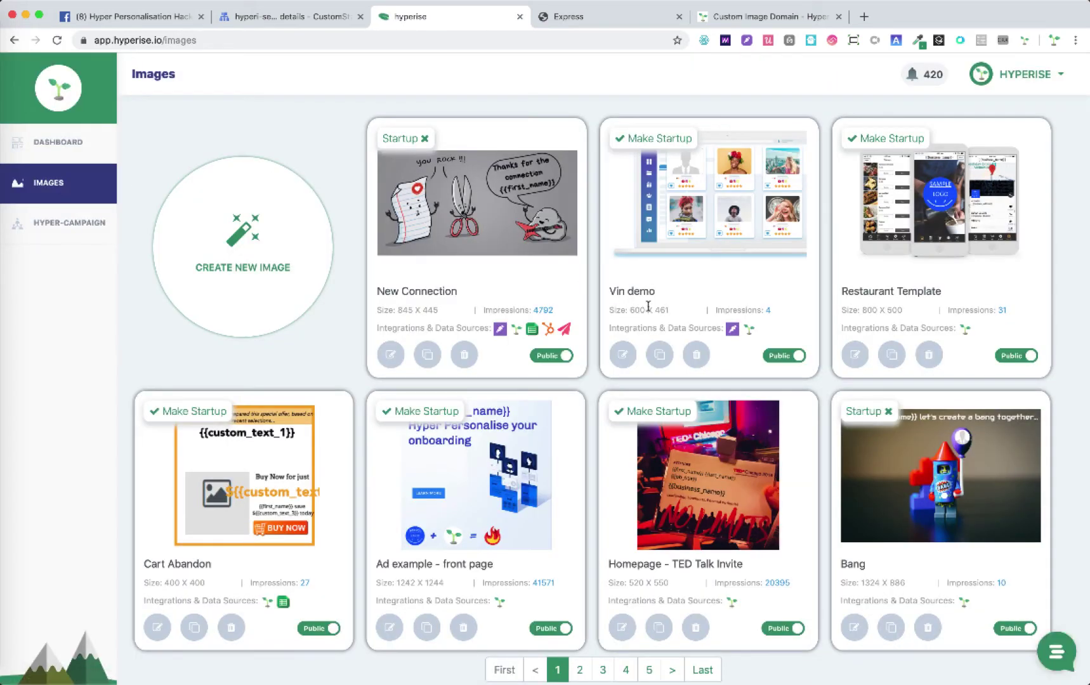
{"action": "left_click", "coordinate": [392, 356]}
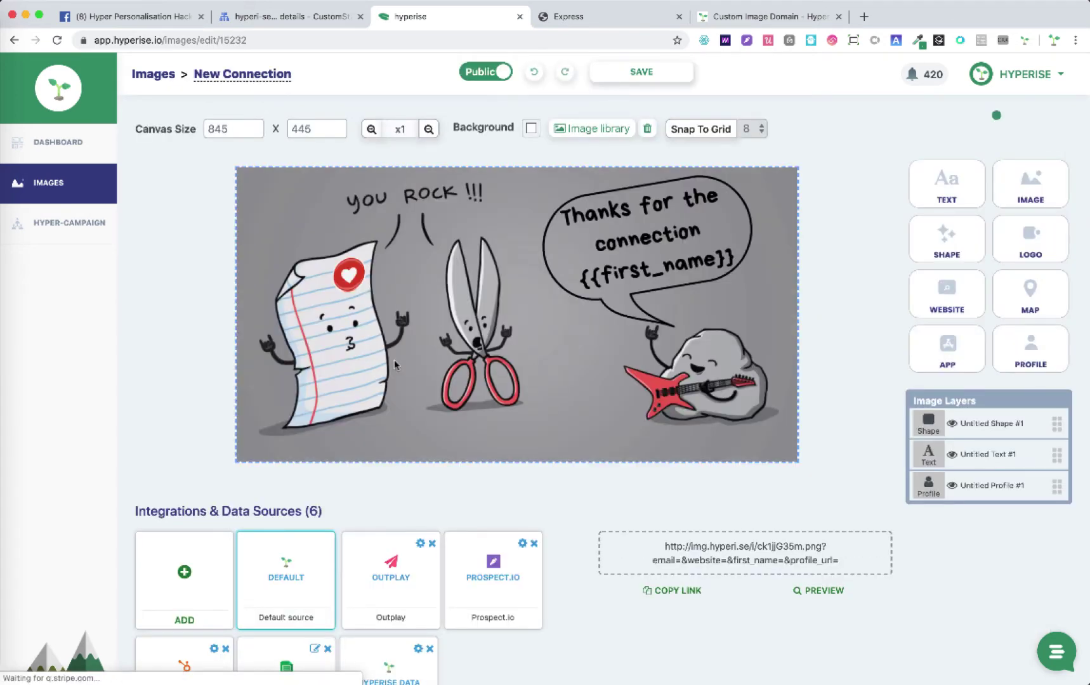
{"action": "scroll", "coordinate": [669, 559], "scroll_direction": "down", "scroll_amount": 1}
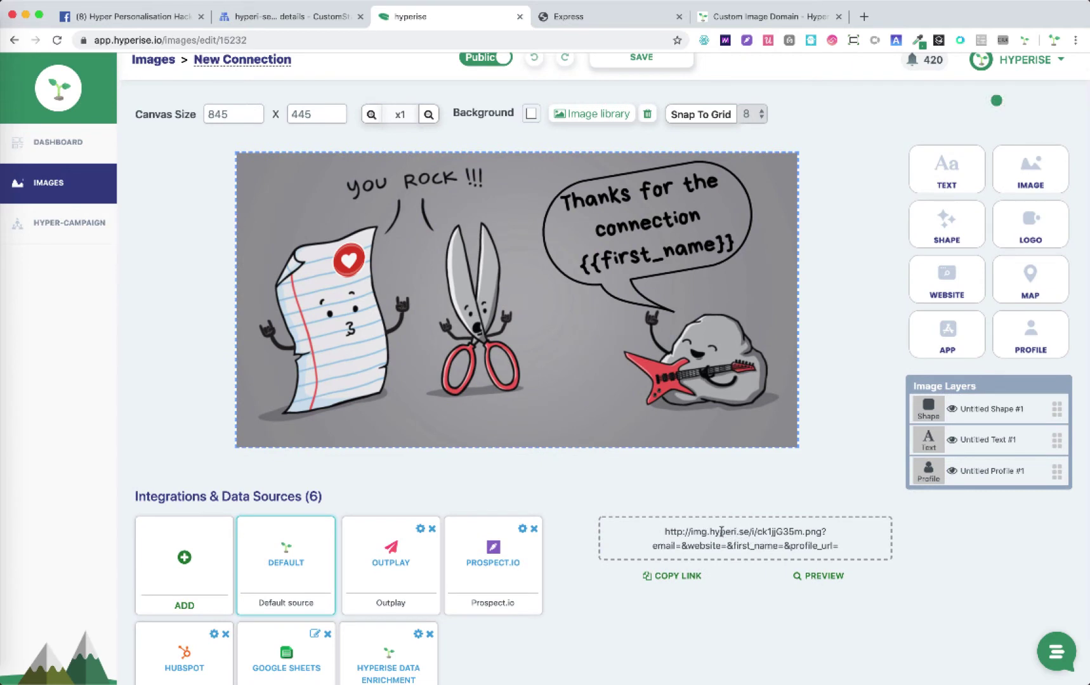
{"action": "left_click_drag", "start_coordinate": [665, 532], "coordinate": [753, 532]}
{"action": "scroll", "coordinate": [758, 527], "scroll_direction": "up", "scroll_amount": 1}
Step: Read the successful-mapping notification, then confirm img.hyperi.se is Active and default in CNAME settings
{"action": "left_click", "coordinate": [930, 79]}
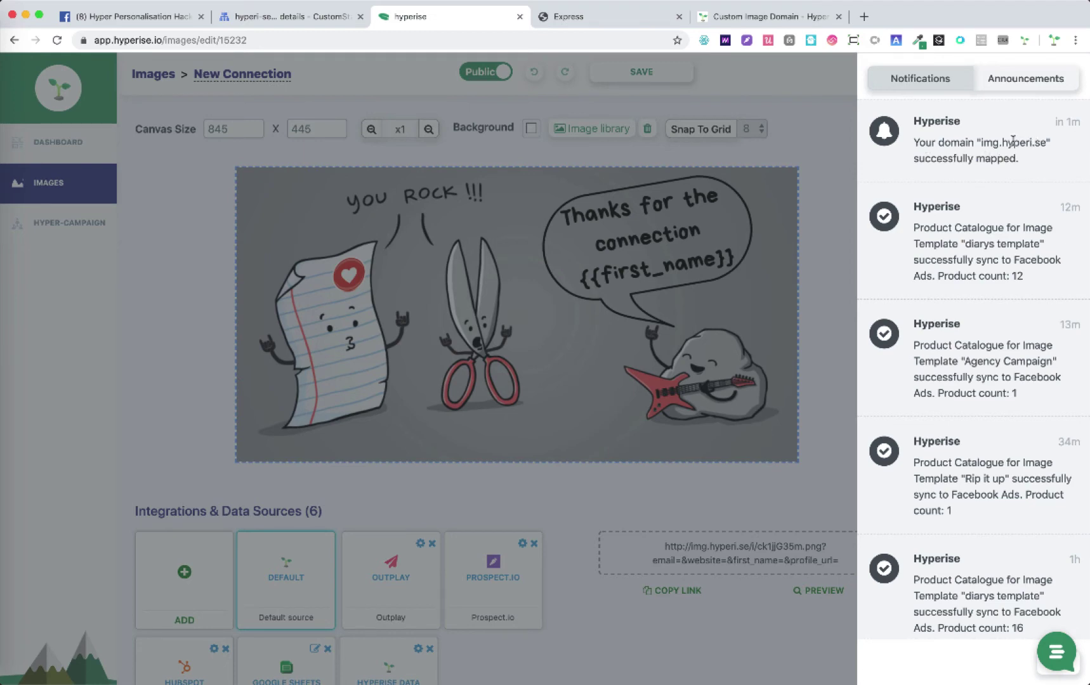
{"action": "left_click", "coordinate": [825, 120]}
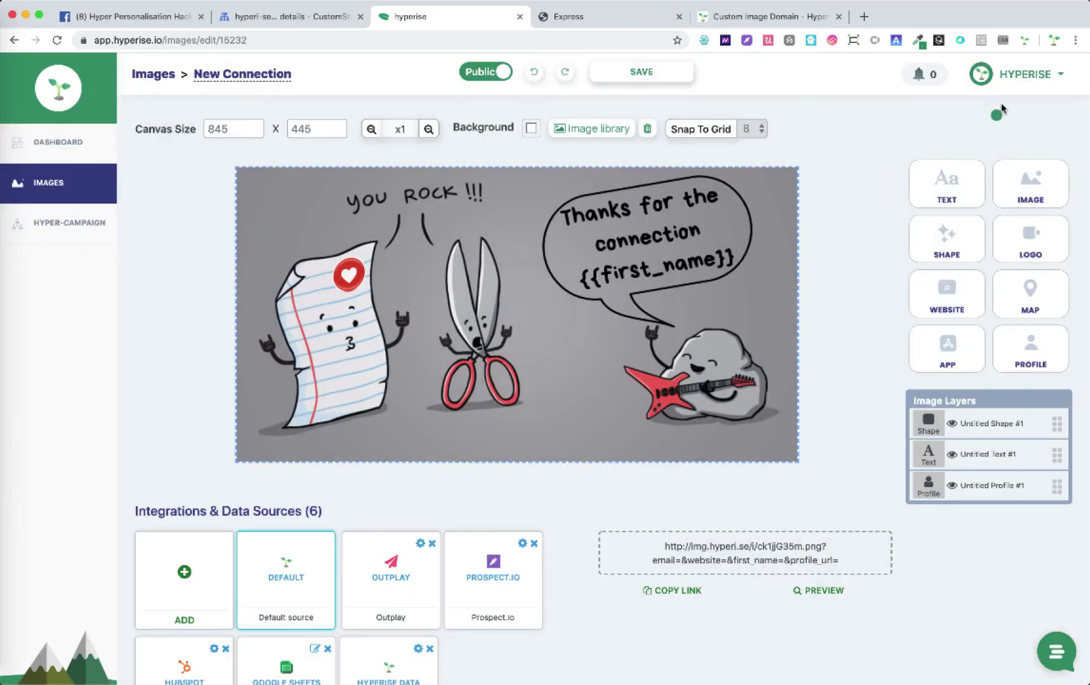
{"action": "left_click", "coordinate": [1032, 84]}
{"action": "left_click", "coordinate": [997, 182]}
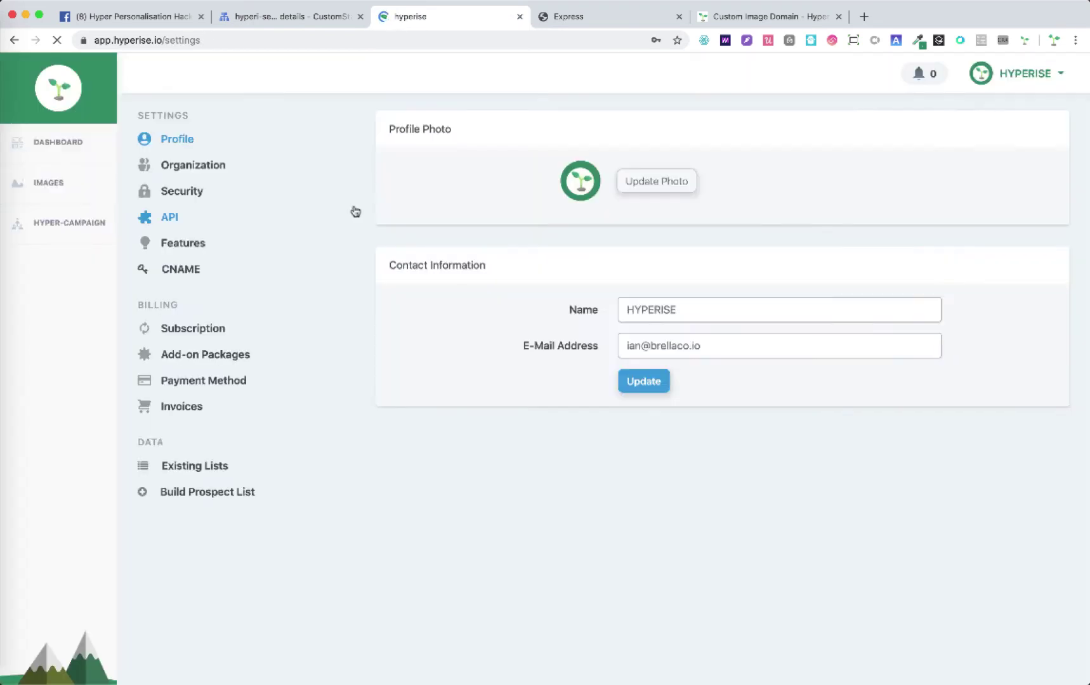
{"action": "left_click", "coordinate": [190, 269]}
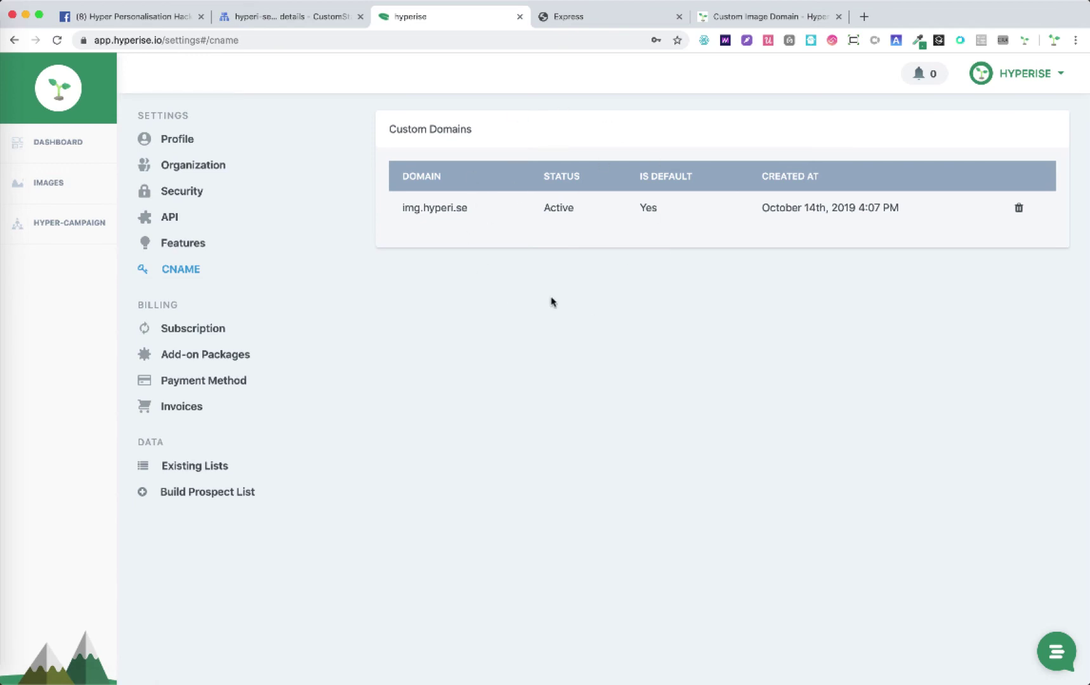
Step: Generate Hyper-Campaign code for Abandoned Cart with Hyperise Data Enrichment #15961 and confirm img.hyperi.se URLs
{"action": "left_click", "coordinate": [68, 228]}
{"action": "left_click", "coordinate": [280, 253]}
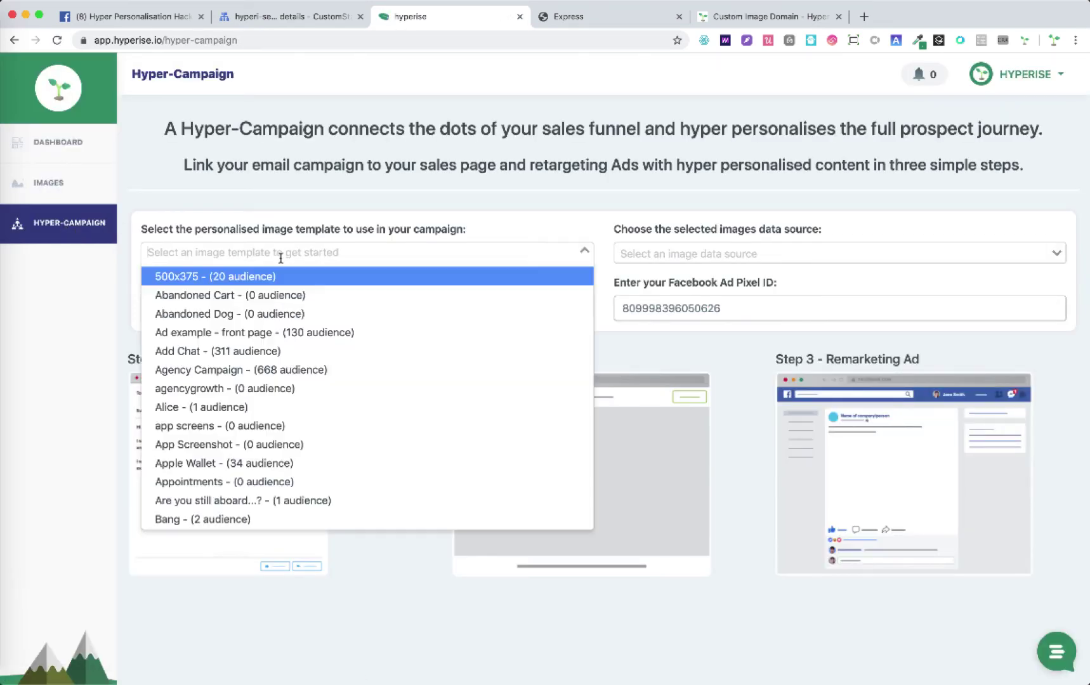
{"action": "left_click", "coordinate": [303, 296]}
{"action": "scroll", "coordinate": [265, 440], "scroll_direction": "down", "scroll_amount": 3}
{"action": "left_click", "coordinate": [663, 131]}
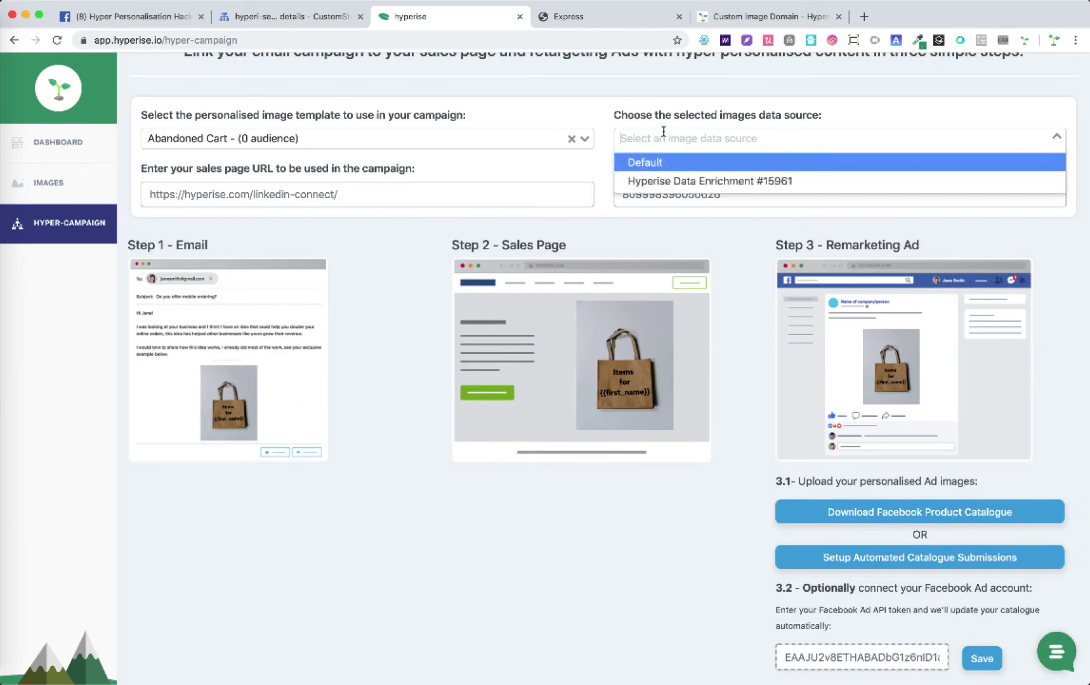
{"action": "left_click", "coordinate": [660, 181]}
{"action": "scroll", "coordinate": [390, 260], "scroll_direction": "down", "scroll_amount": 2}
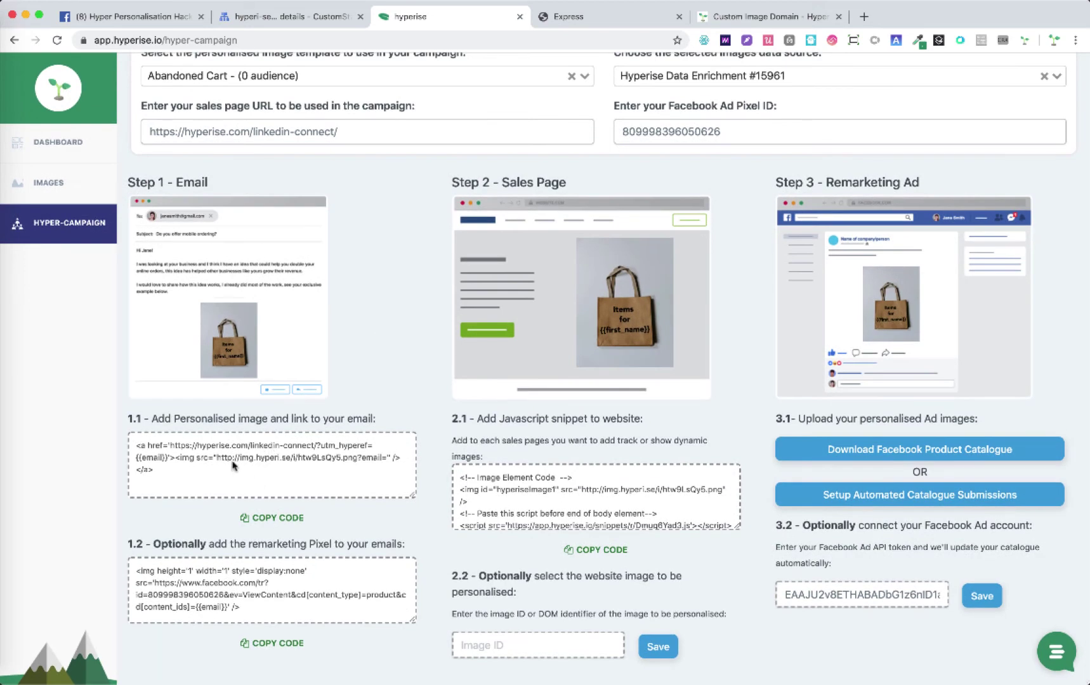
{"action": "left_click_drag", "start_coordinate": [216, 457], "coordinate": [292, 463]}
{"action": "scroll", "coordinate": [289, 461], "scroll_direction": "up", "scroll_amount": 5}
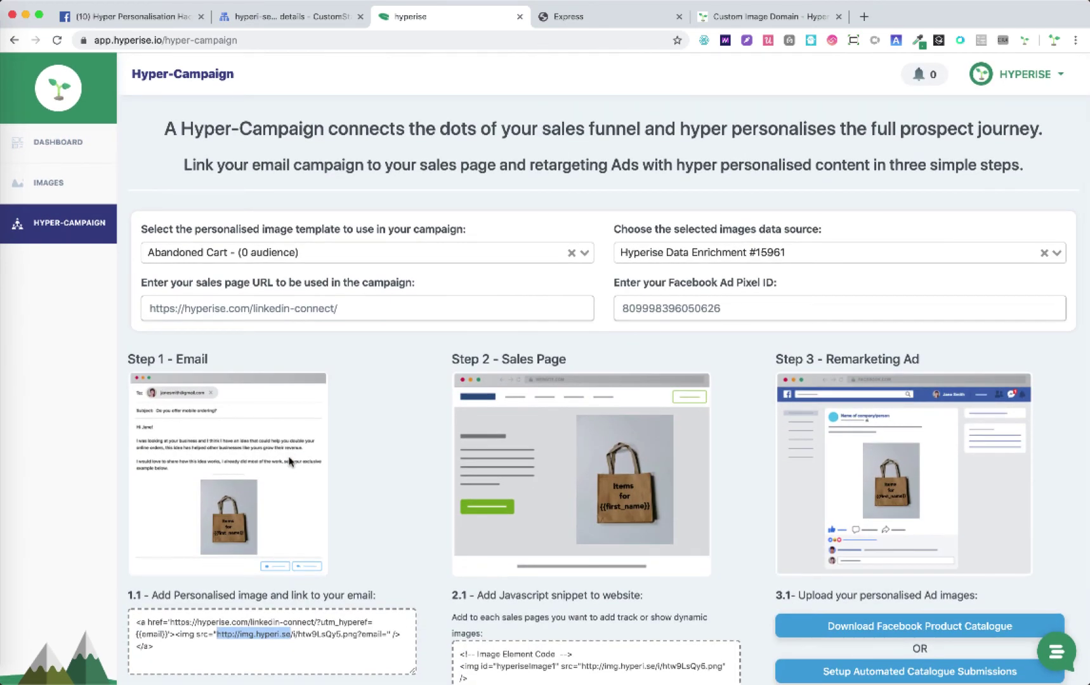